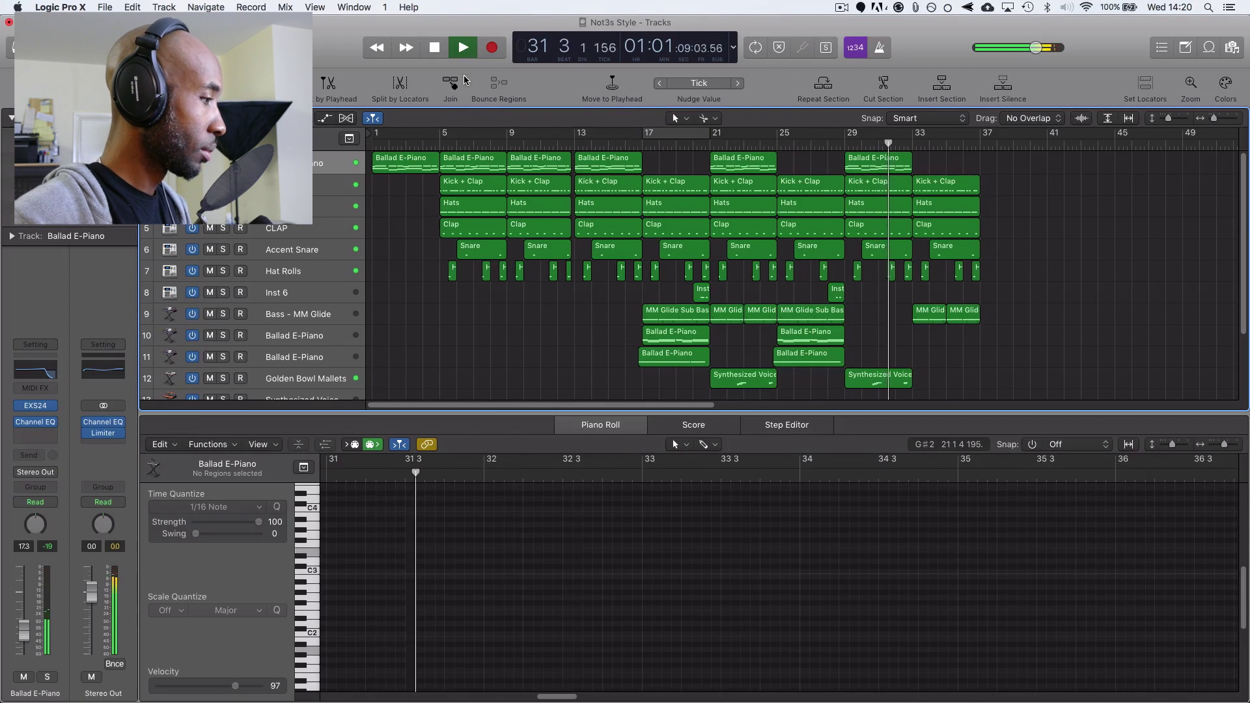
Show the Kick + Clap regions at bars 29 and 33 and the MM Glide Sub Bass notes, then stop at bar 1.
click(898, 189)
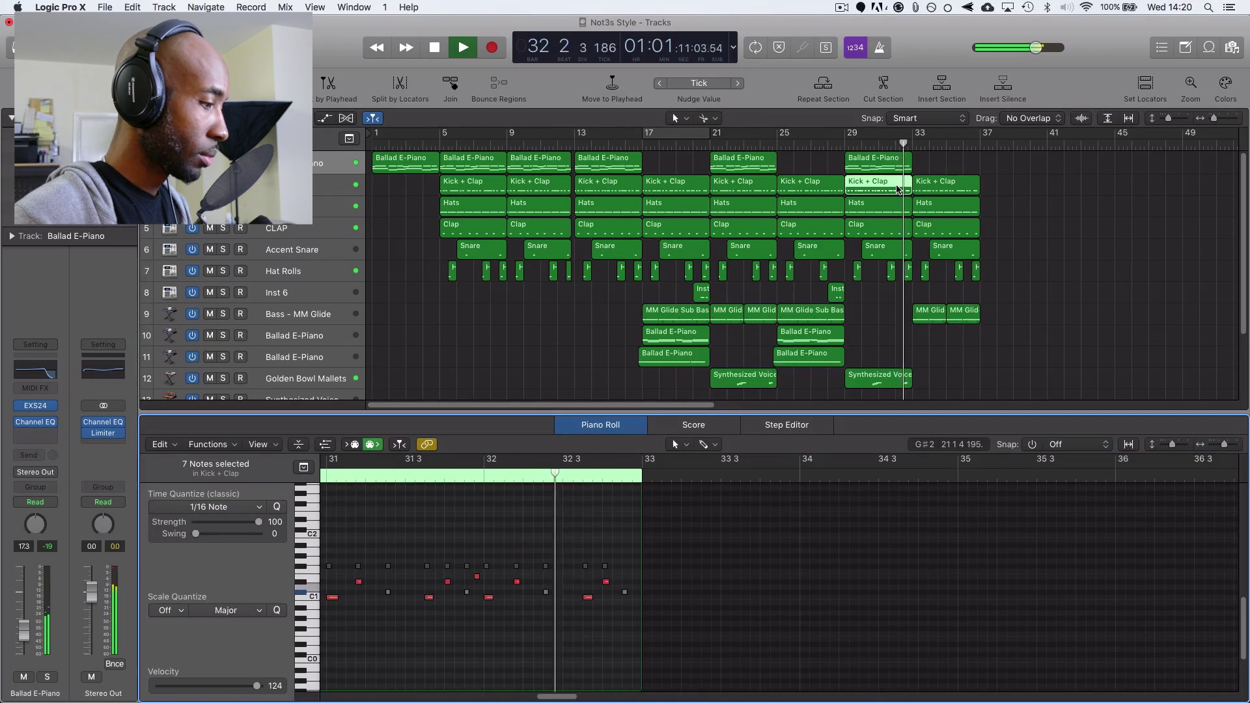
click(924, 184)
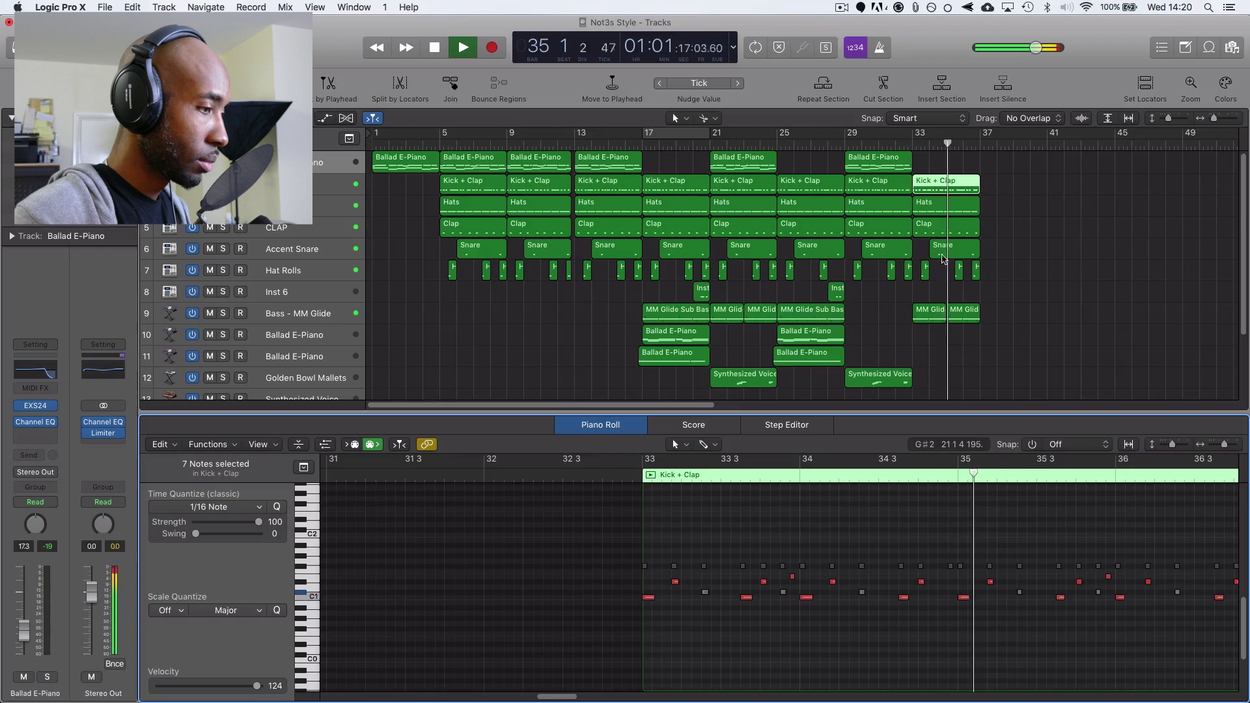
click(967, 317)
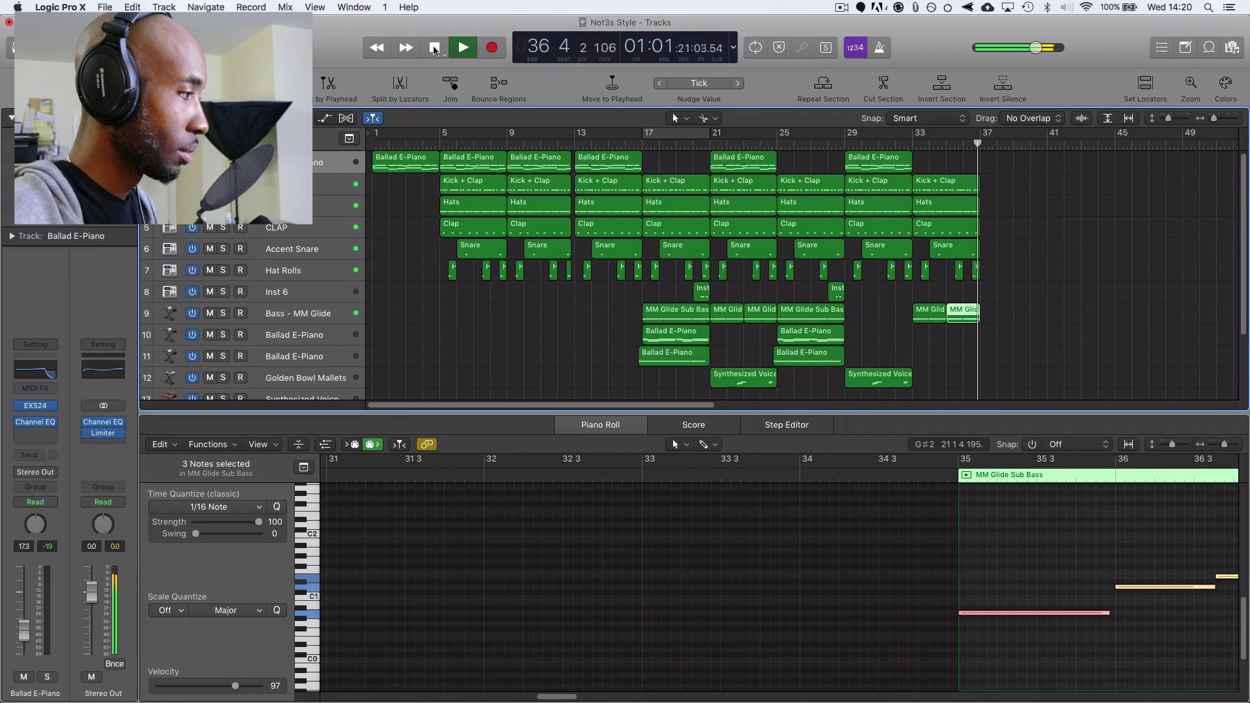
double_click(436, 47)
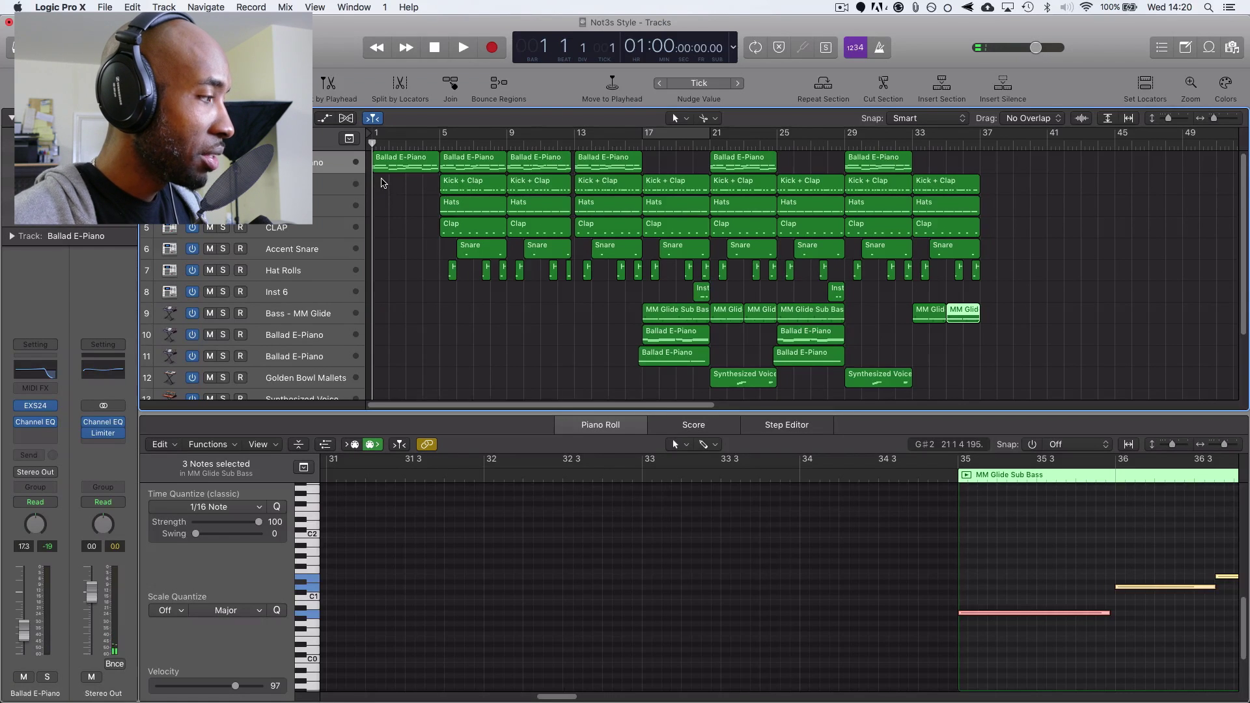
Open the bar-5 Ballad E-Piano region in the piano roll and play with a cycle over bars 5–9.
click(316, 163)
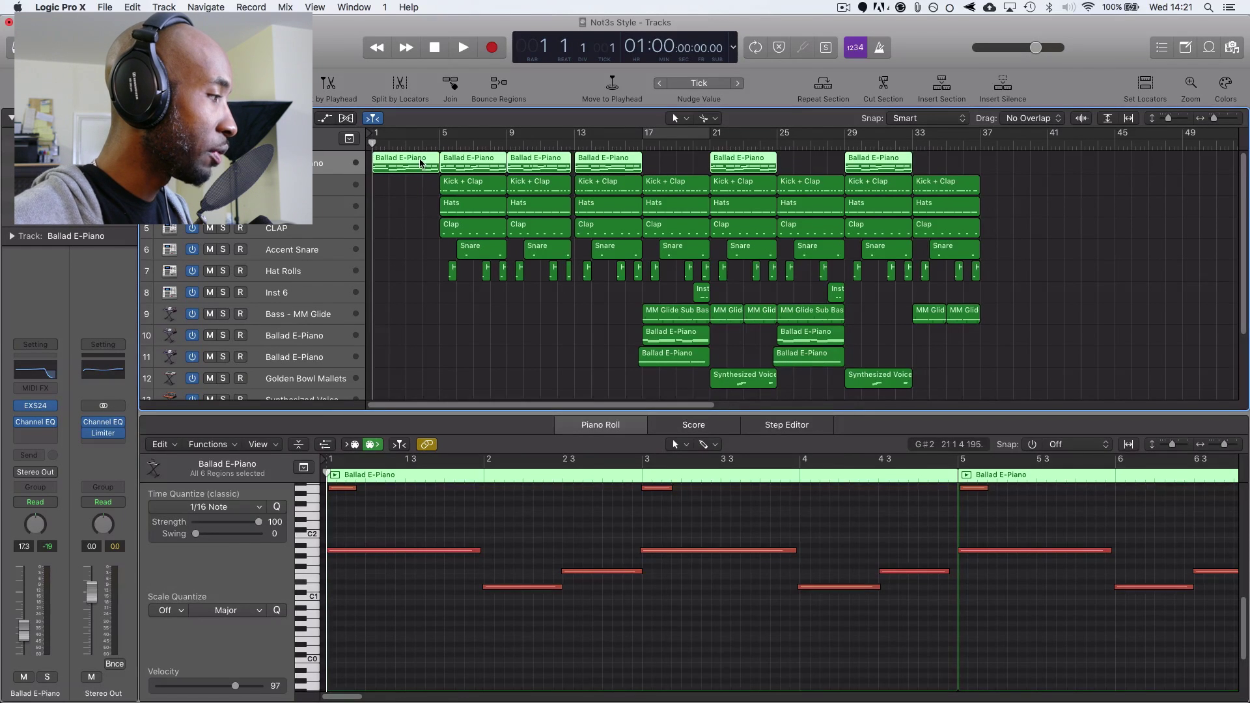
key(e)
click(404, 209)
double_click(413, 160)
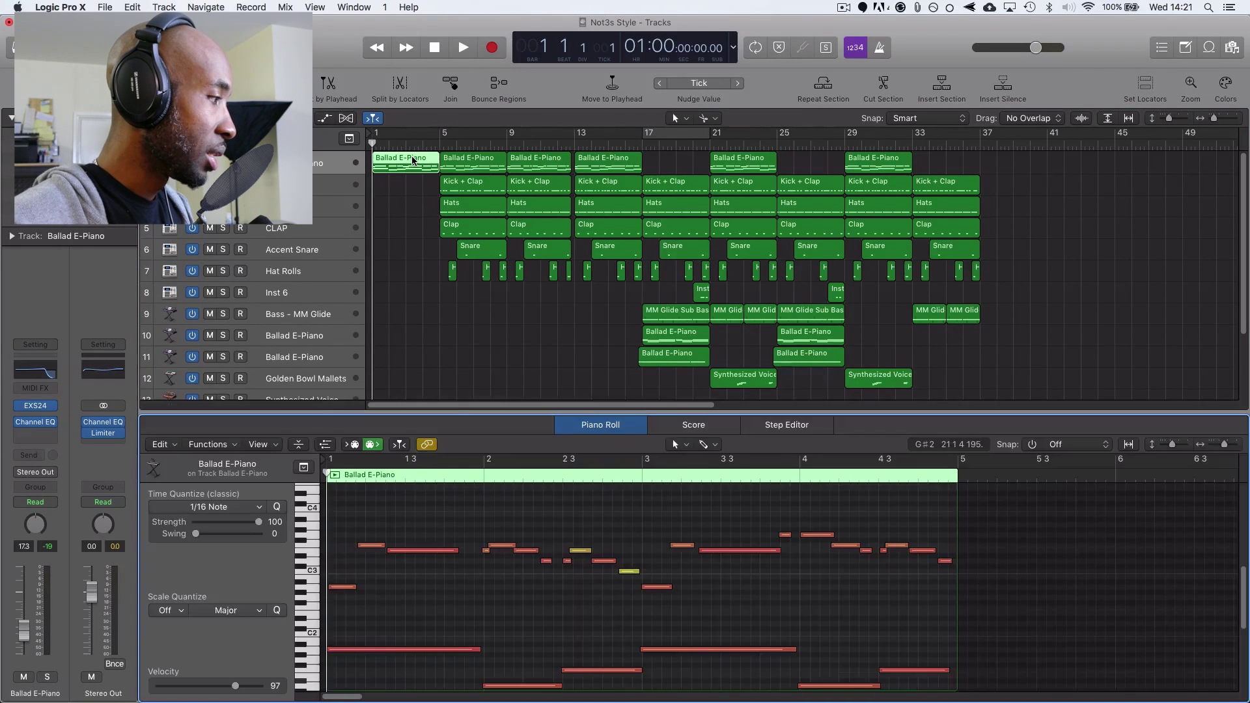
key(space)
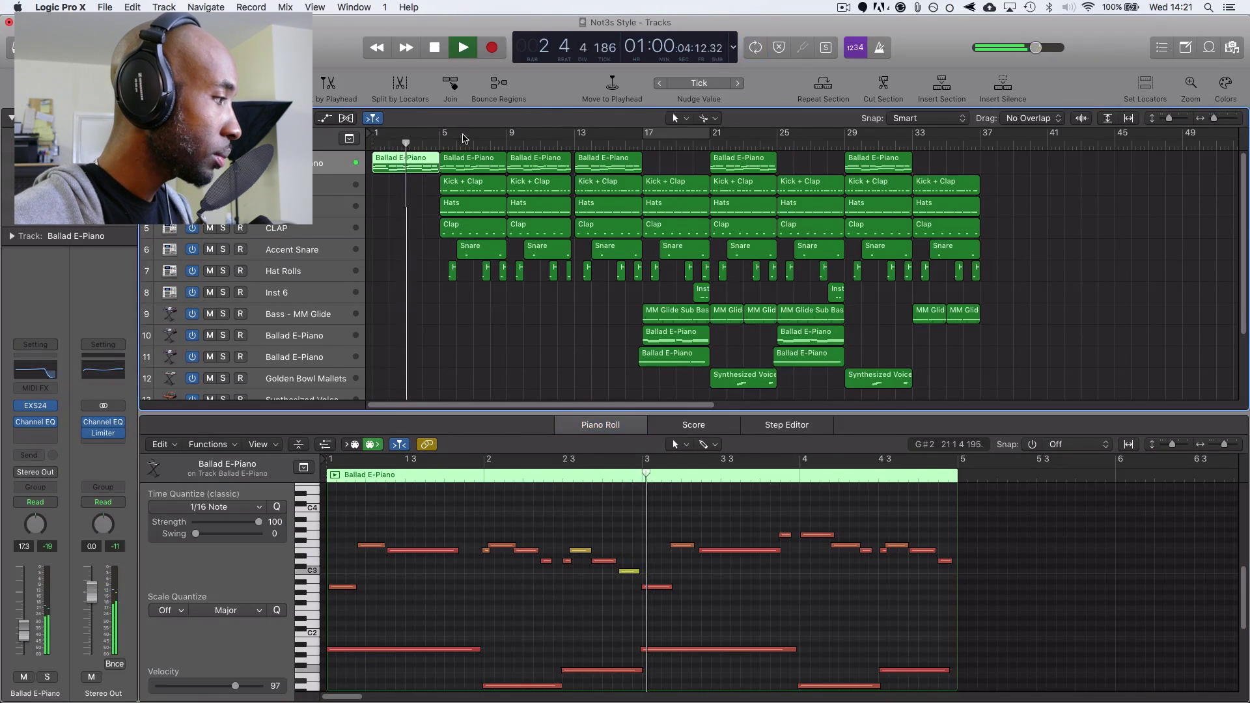
drag(443, 144, 474, 161)
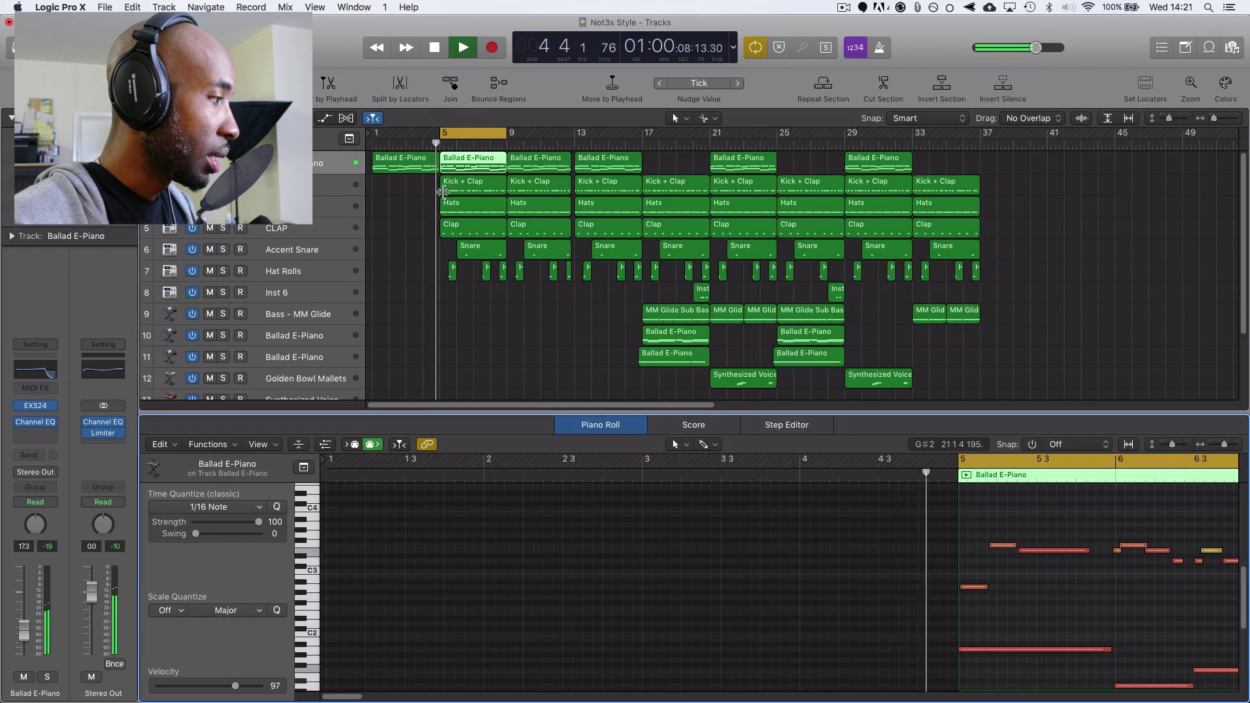
Solo the Kick + Clap track, show its bar-5 region's notes and stop playback.
click(488, 183)
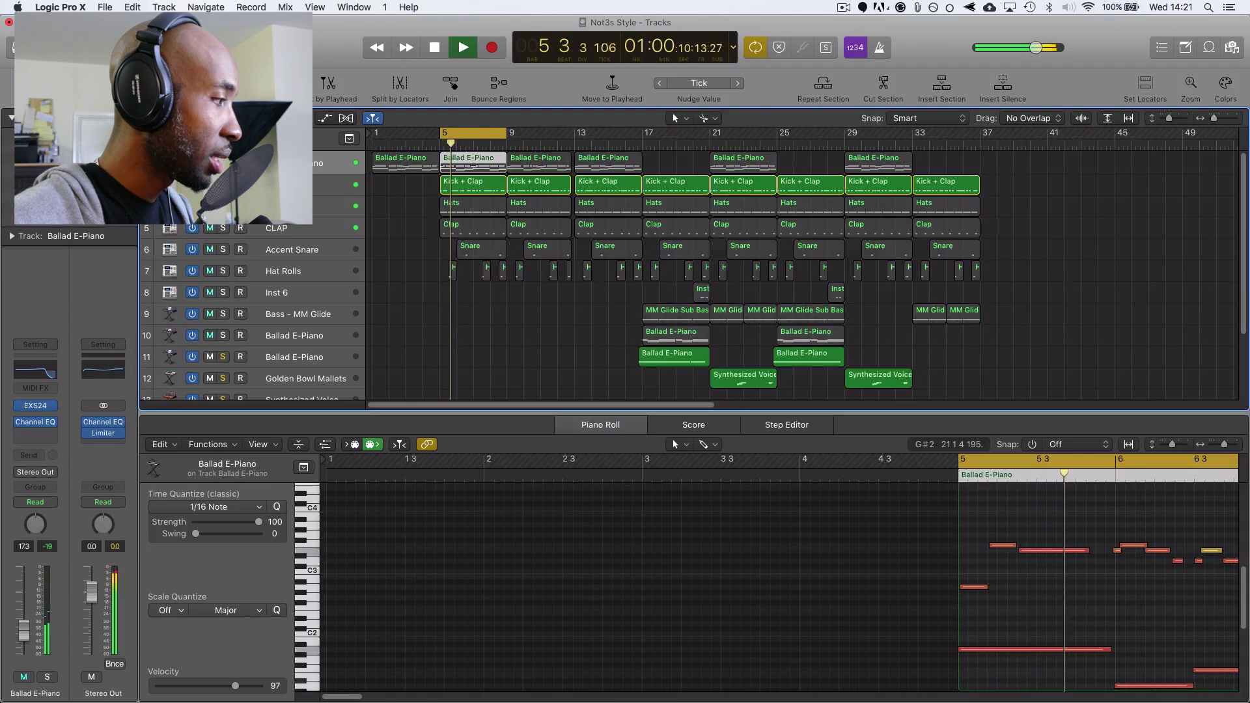
click(488, 184)
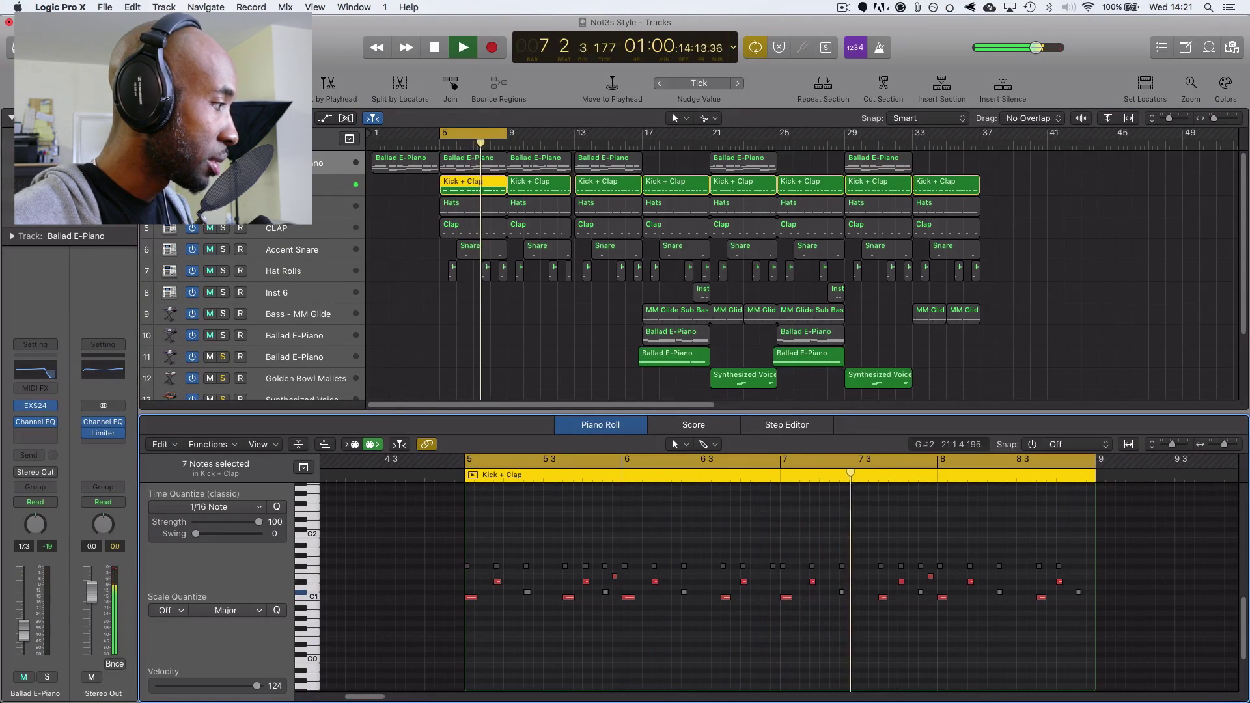
click(335, 185)
key(space)
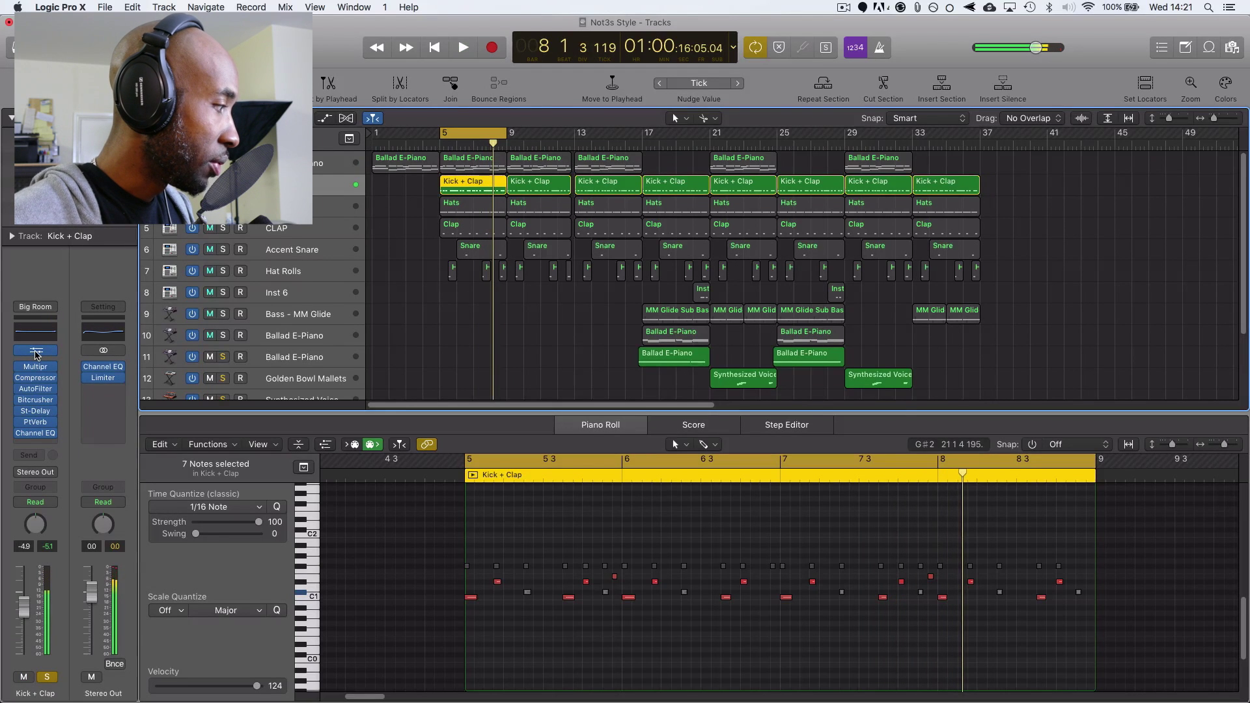
Inspect the Kick 1 and Clap 1 pads in the Big Room Drum Machine Designer, then close it.
click(36, 352)
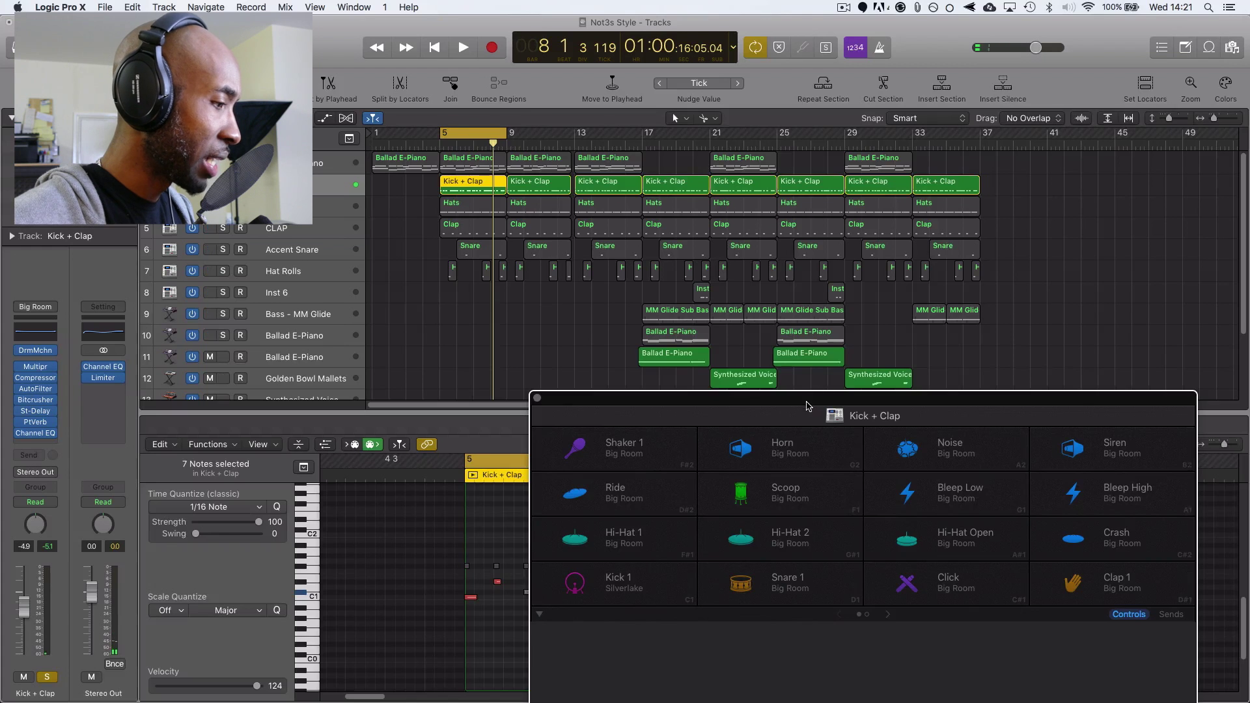
drag(807, 403, 801, 309)
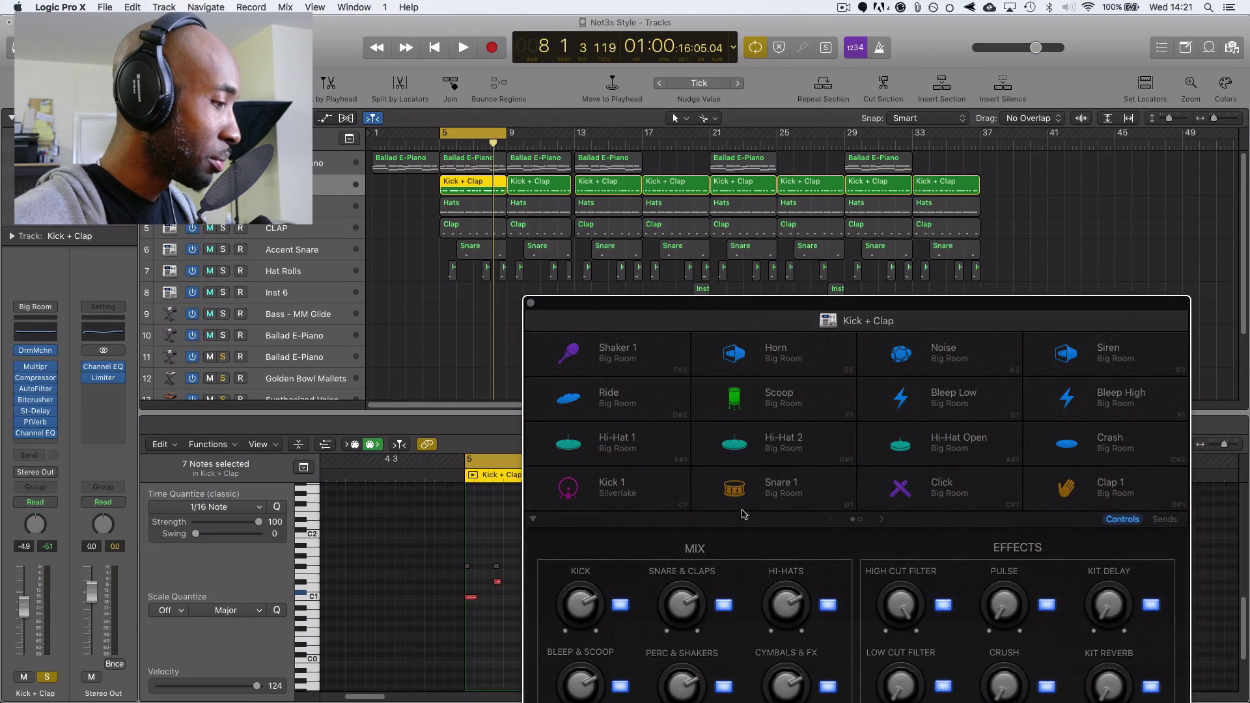
click(605, 498)
click(1107, 487)
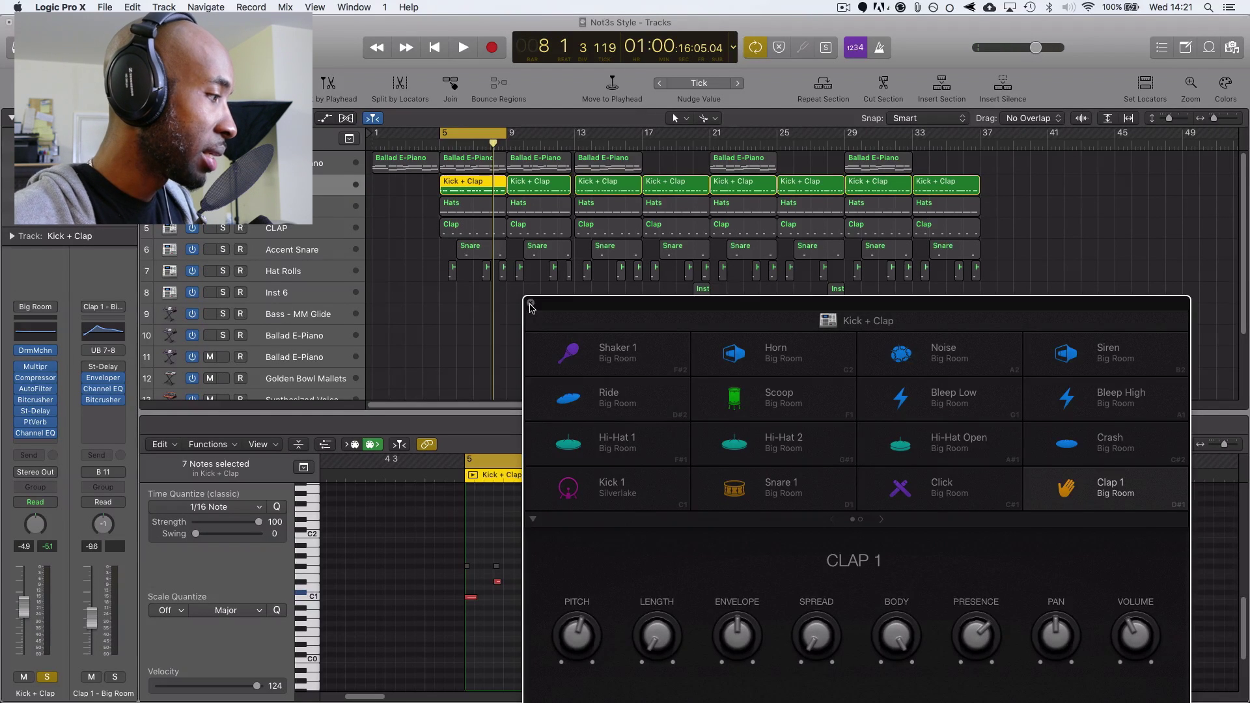
key(super+w)
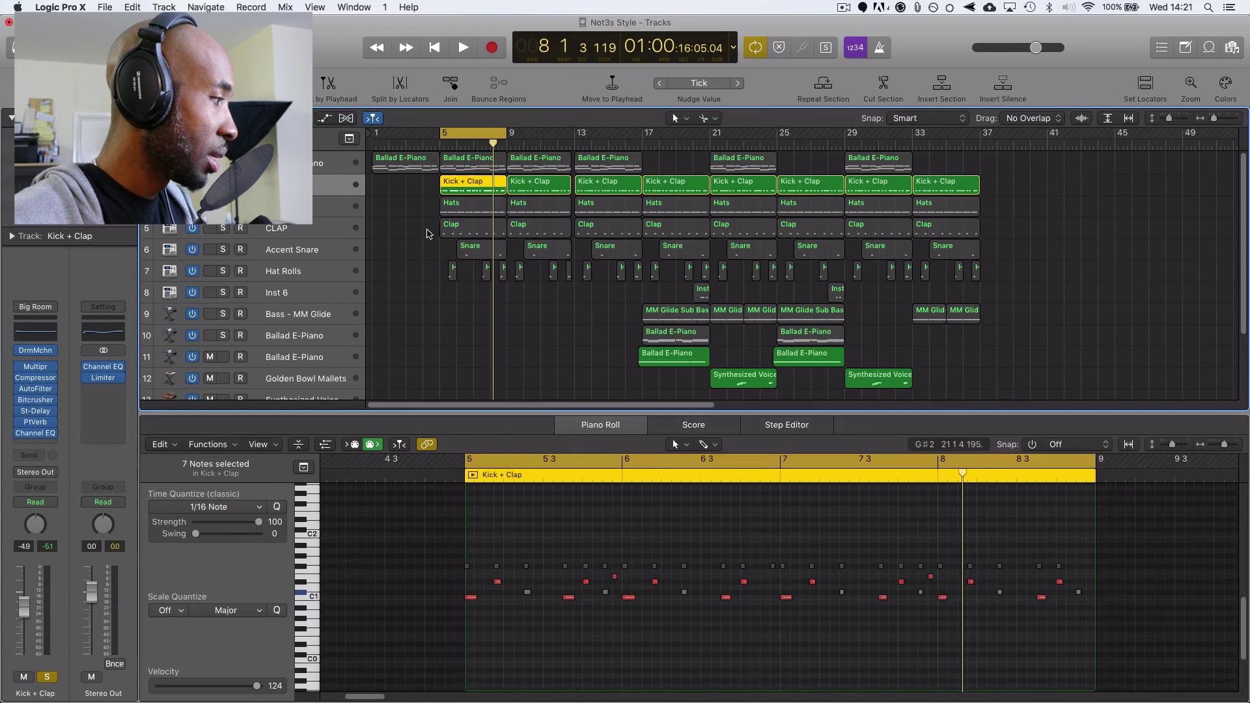
Show the bar-5 Hats notes, solo HATS and play the loop, unsoloing Kick + Clap to hear the hats alone.
click(470, 207)
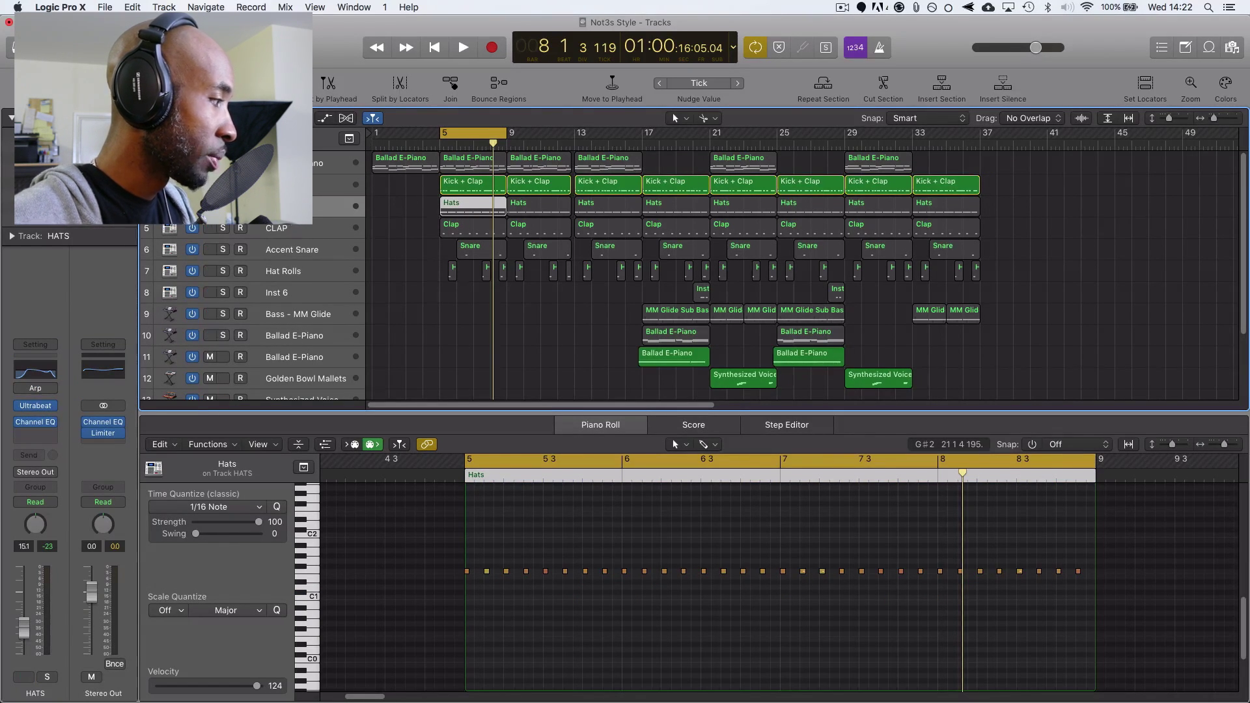
mouse_move(38, 410)
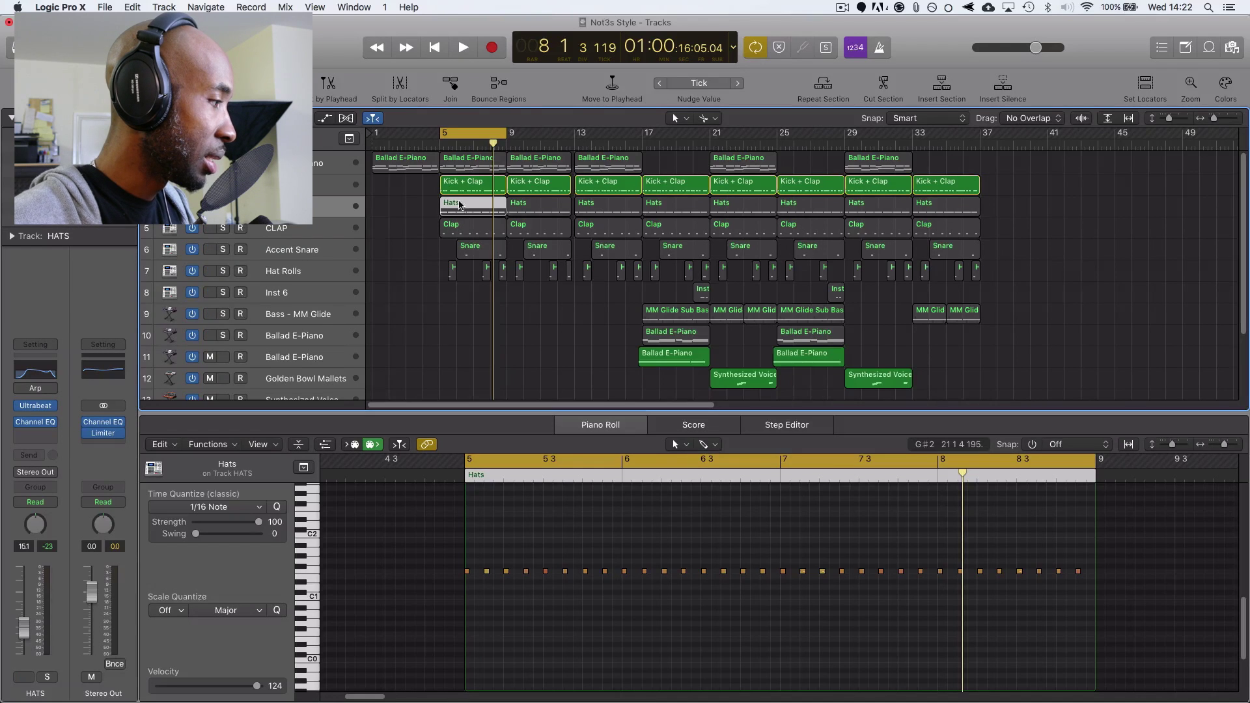
key(s)
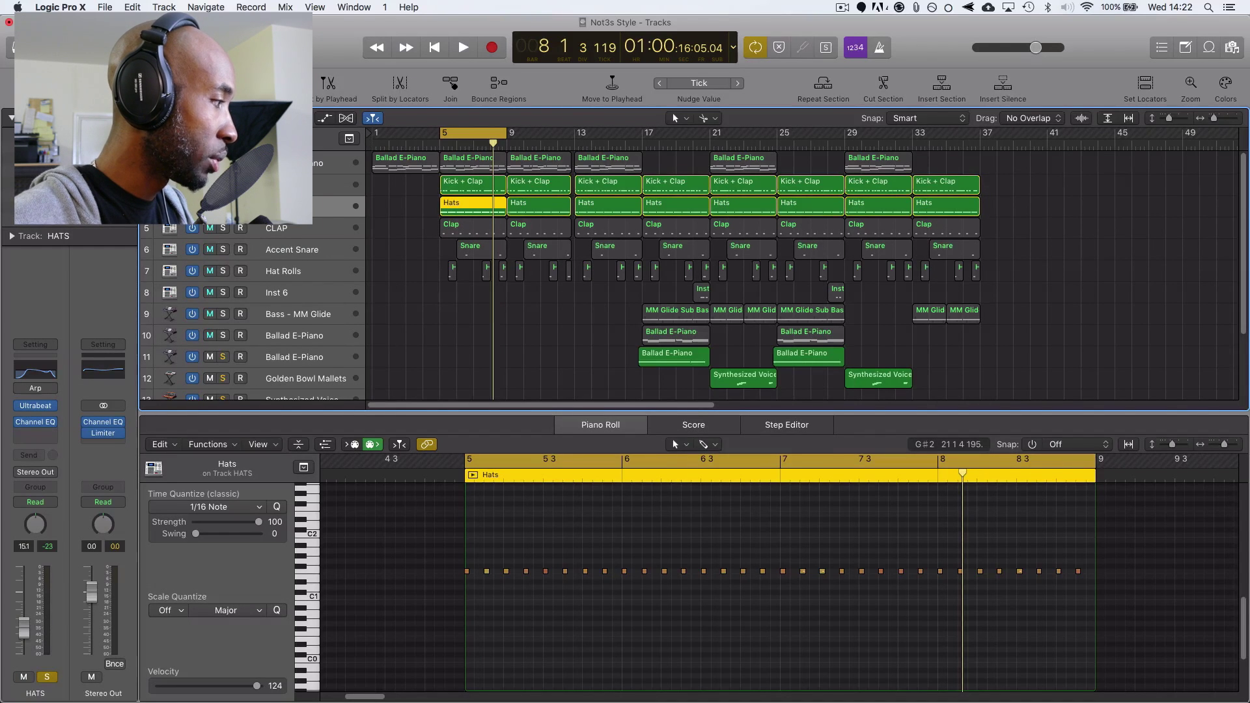
key(space)
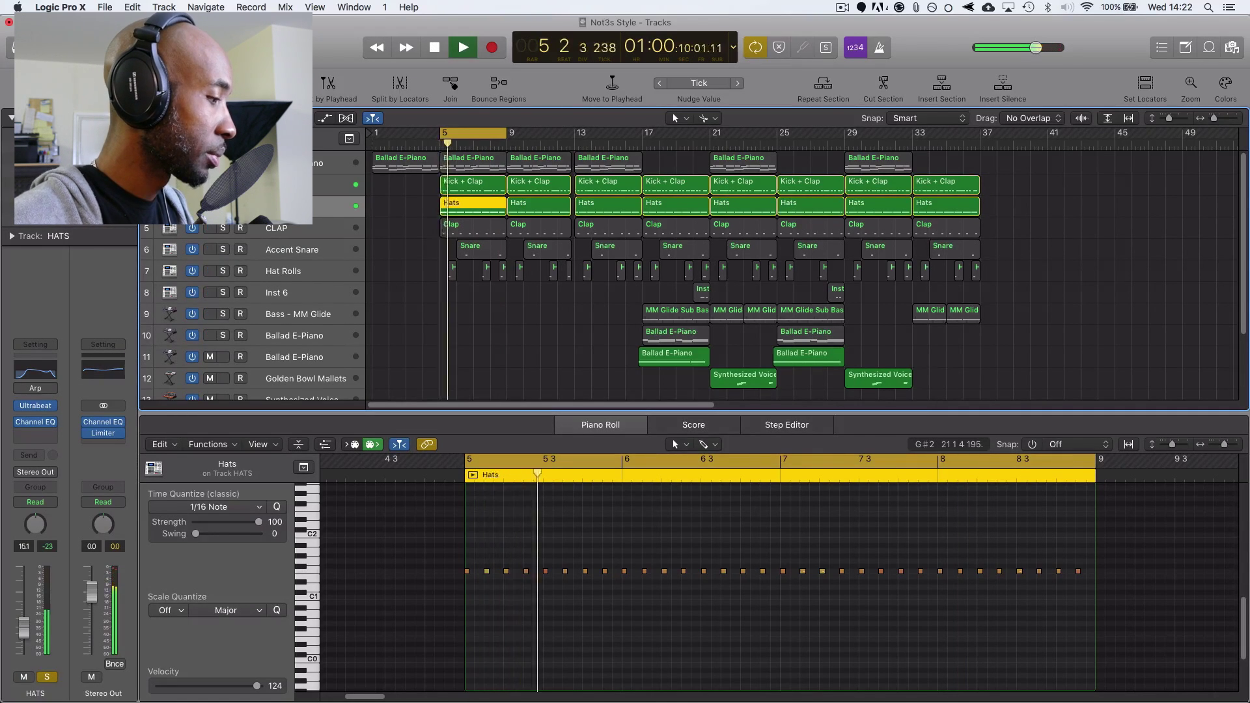
key(s)
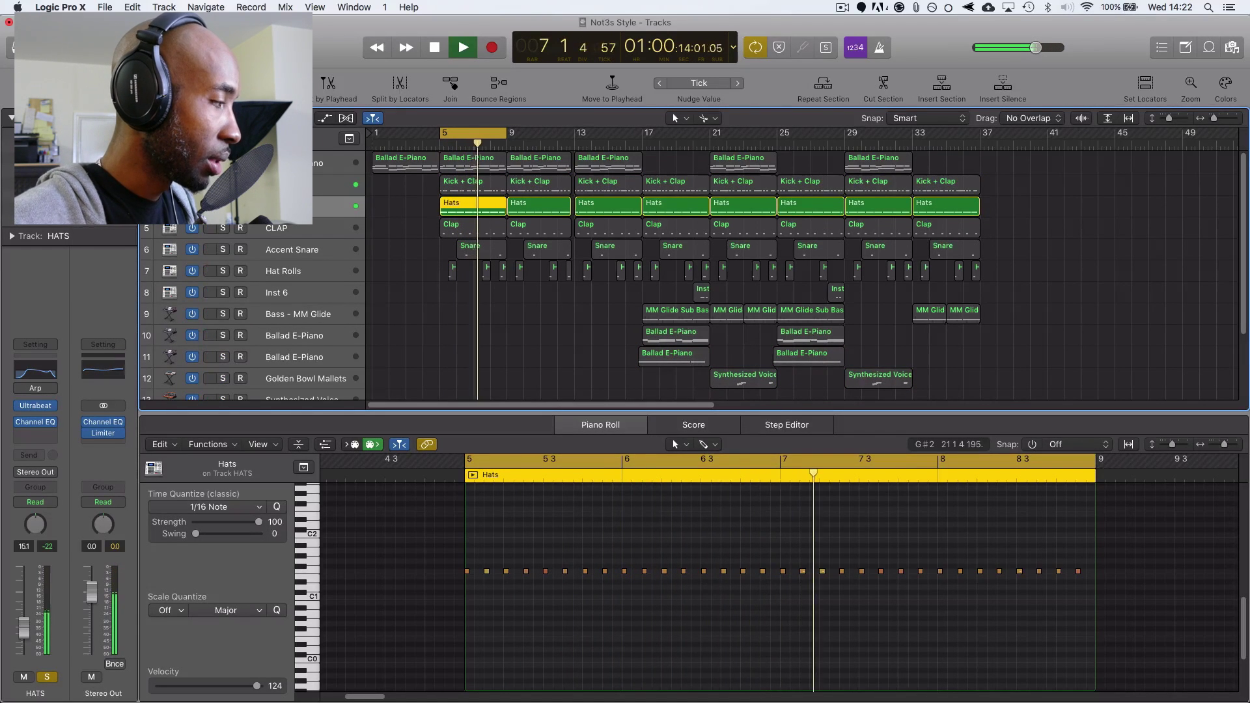
key(space)
key(space)
Re-solo Kick + Clap, show the bar-5 Clap region's notes and solo the CLAP track.
key(s)
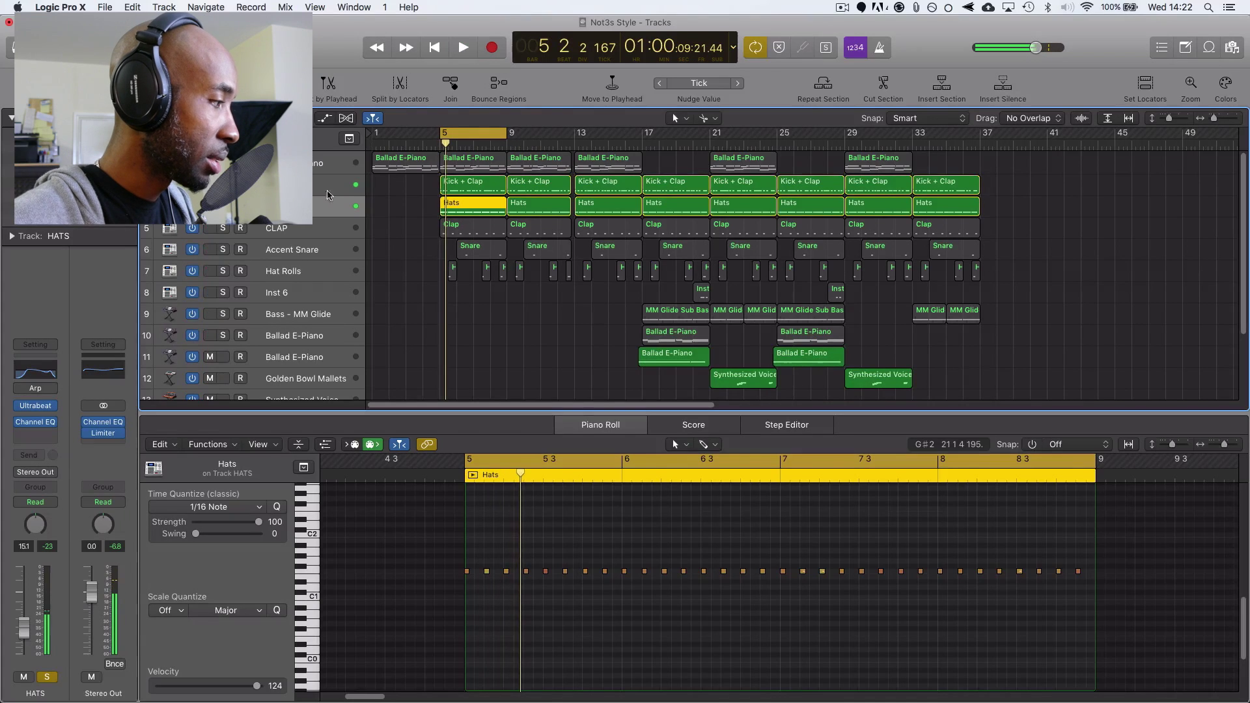
click(456, 226)
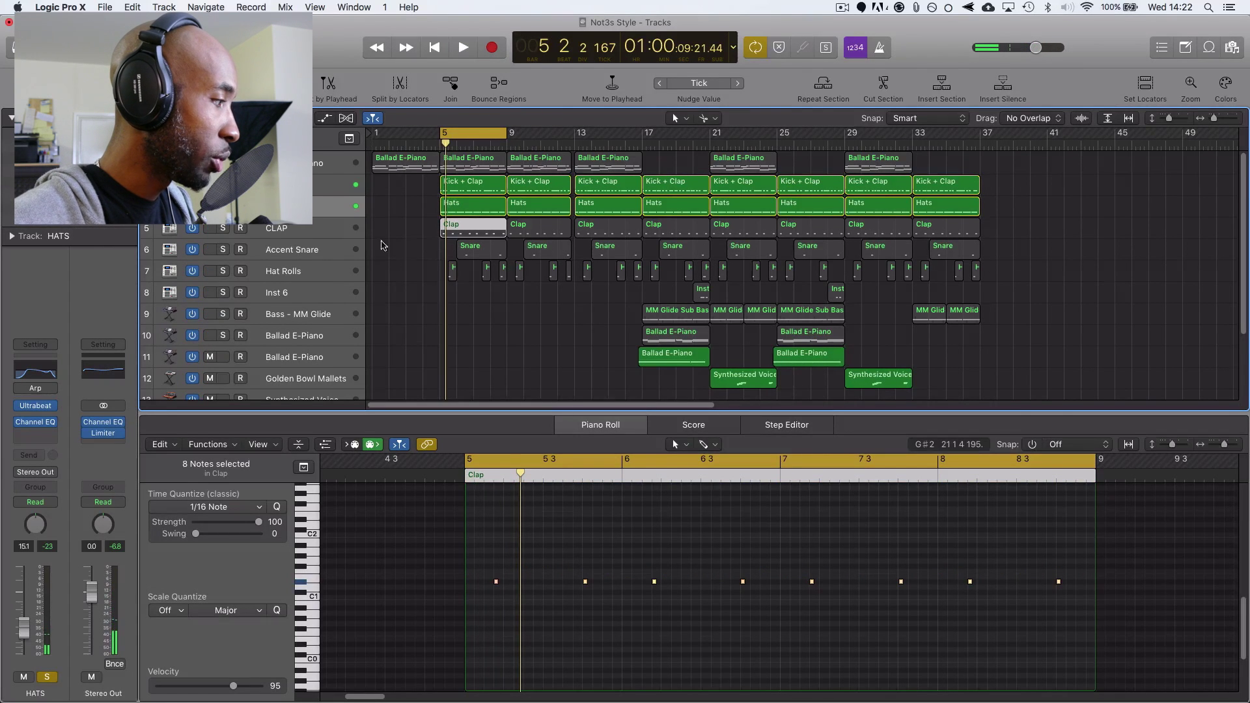
click(224, 229)
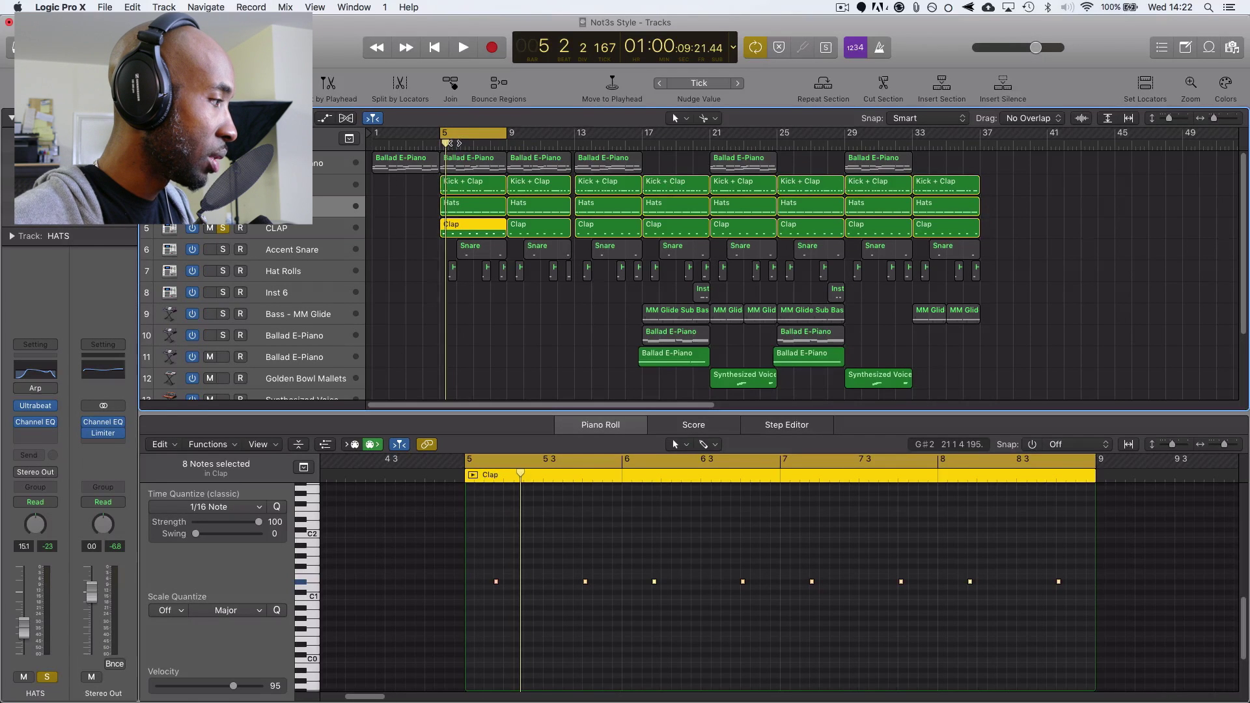
Play from bar 5 while toggling the Kick + Clap and Hats solos back on.
drag(450, 143, 445, 144)
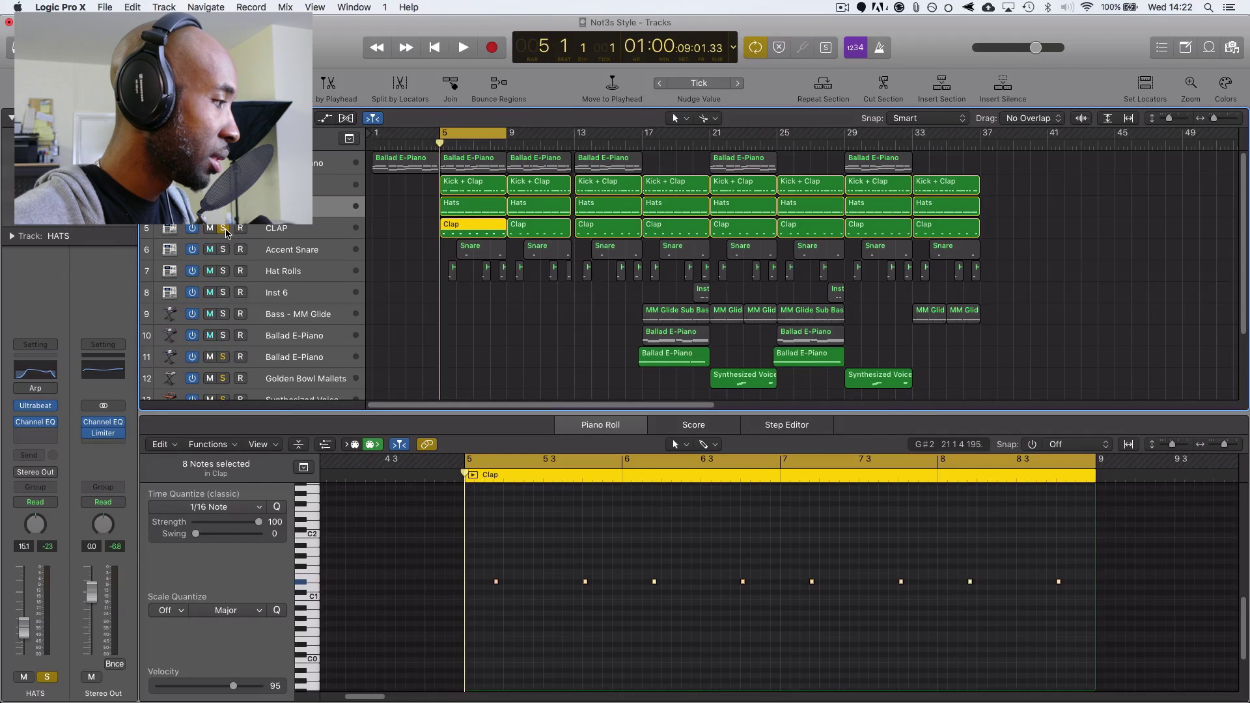
key(space)
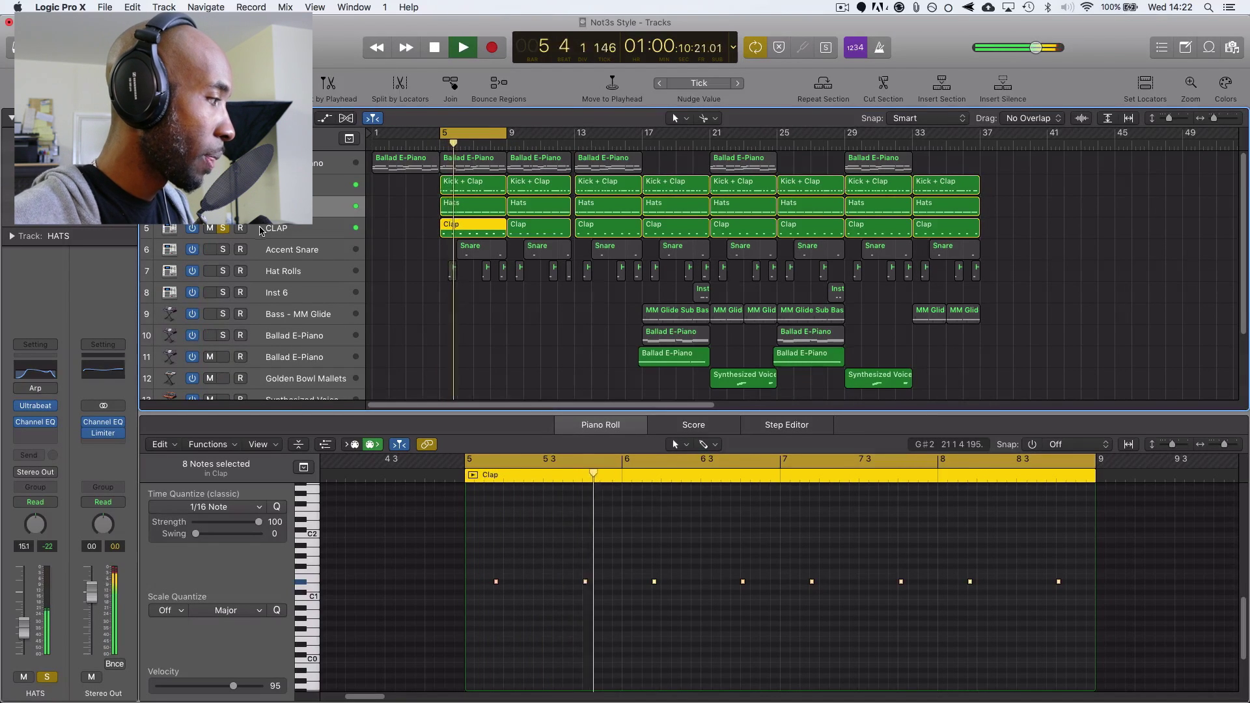
drag(223, 184, 223, 207)
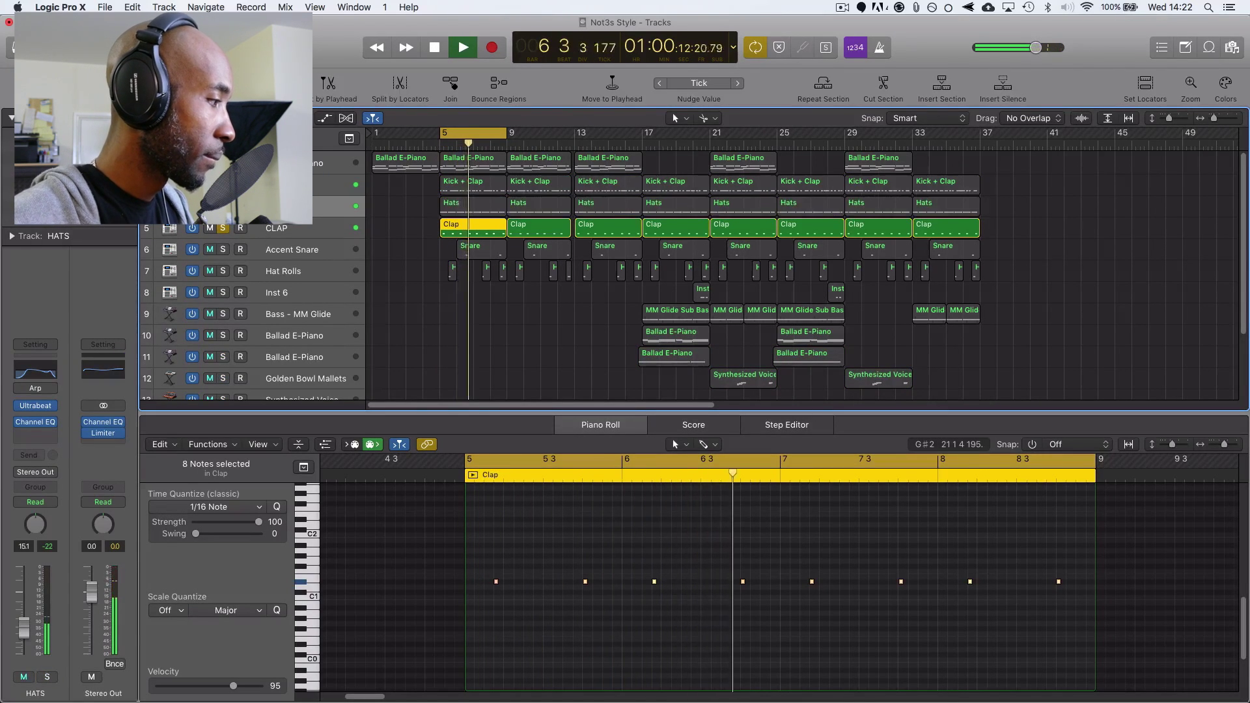
click(223, 185)
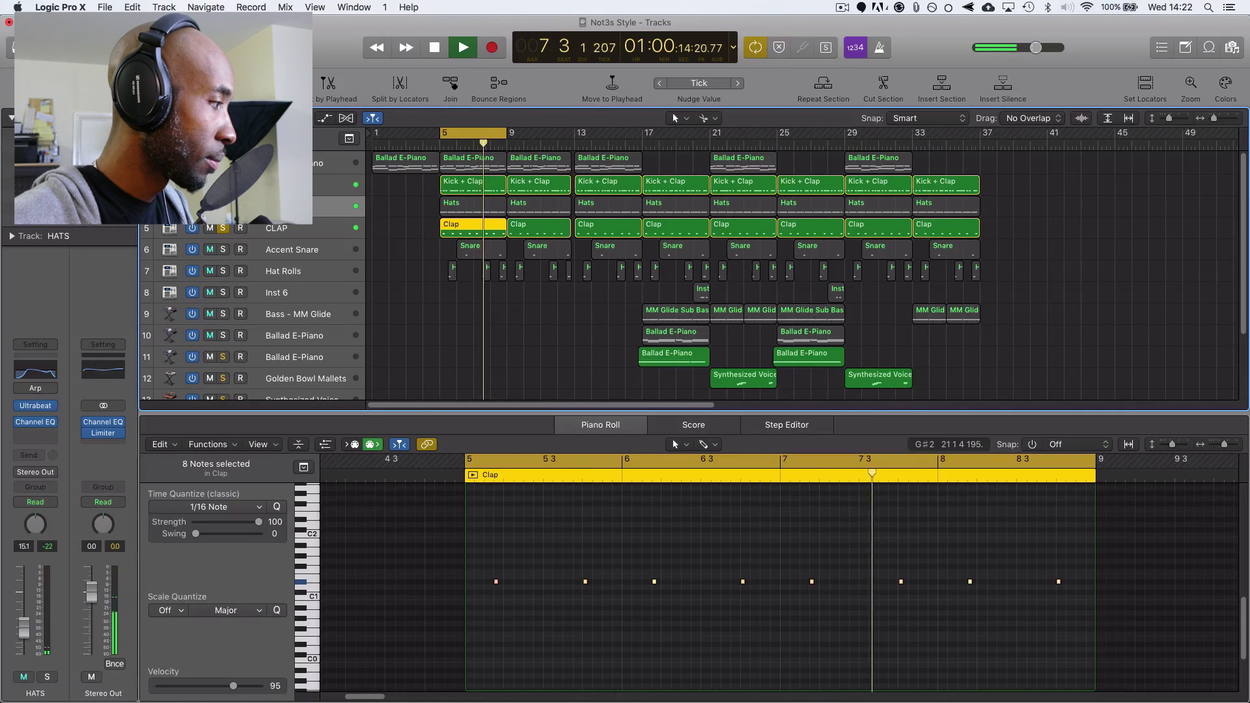
key(s)
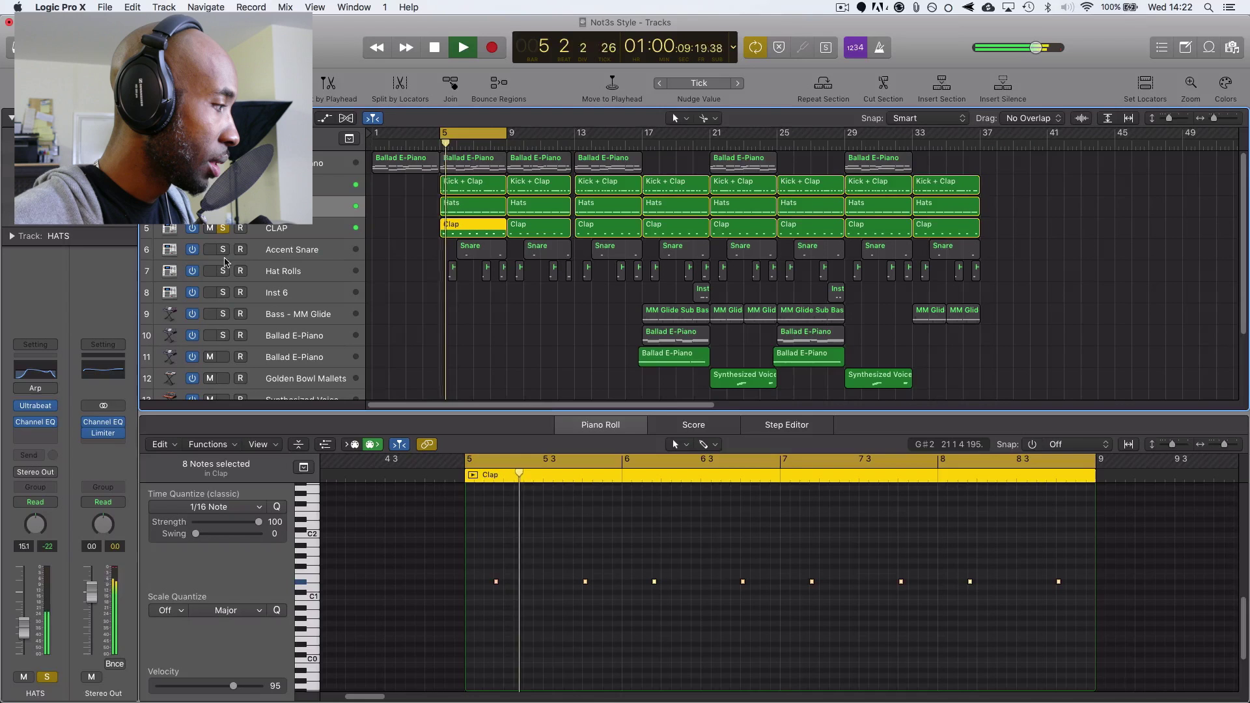
Restart the beat and solo the Accent Snare track, briefly dropping and restoring the CLAP solo.
key(space)
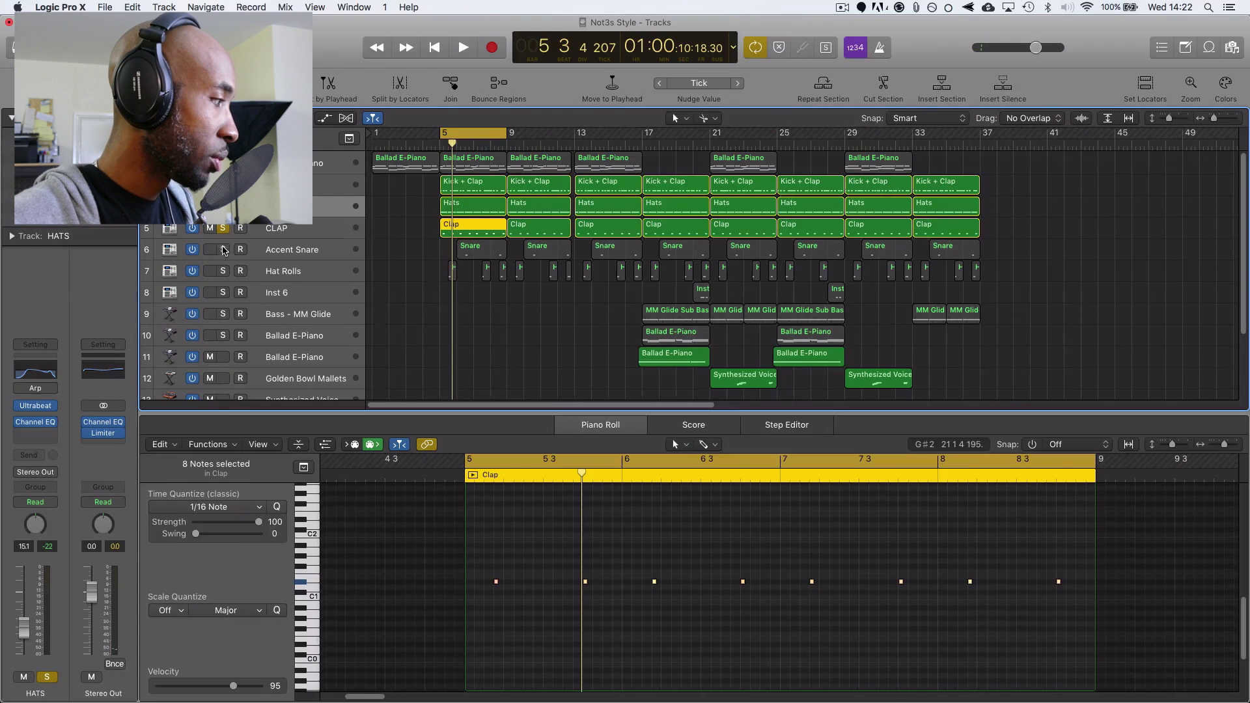
key(space)
click(223, 250)
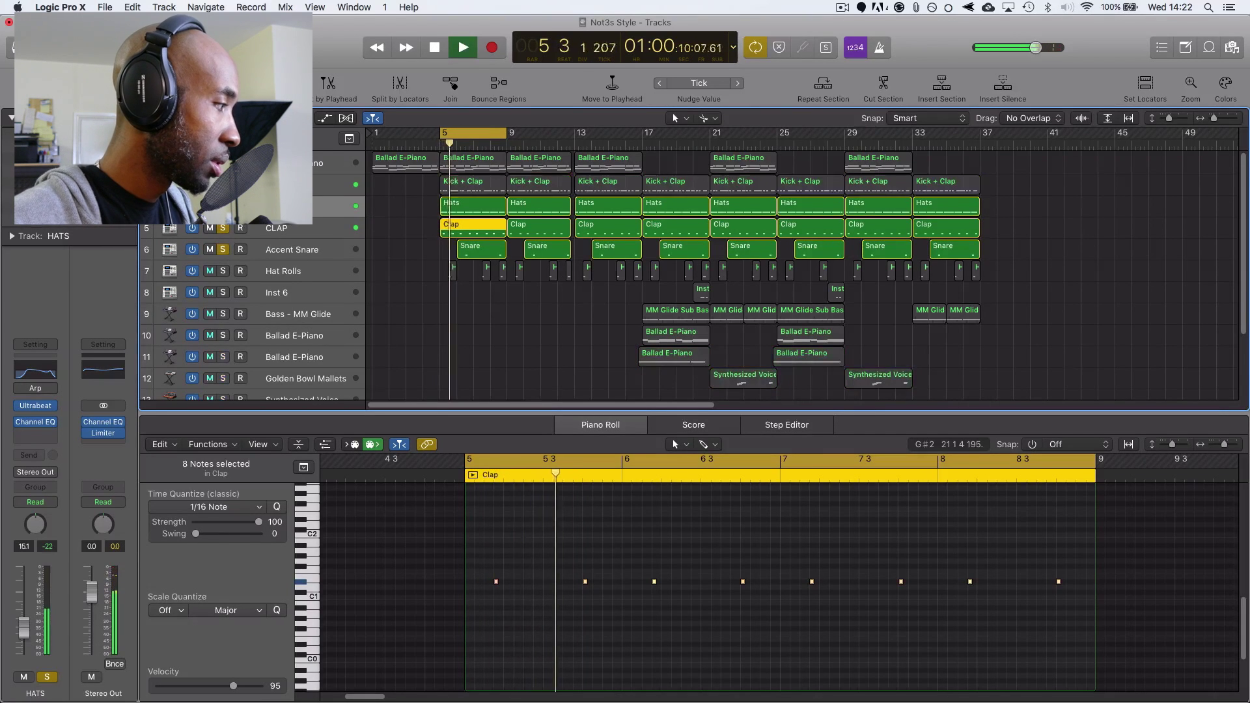
key(s)
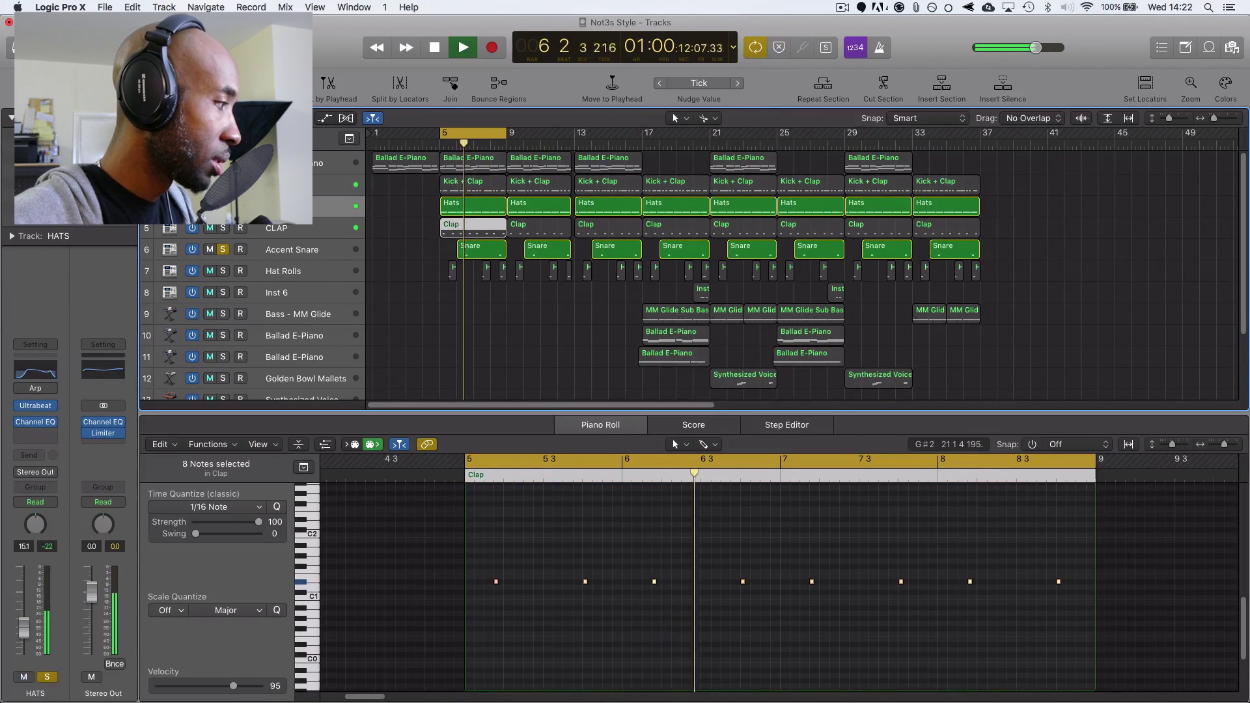
click(223, 228)
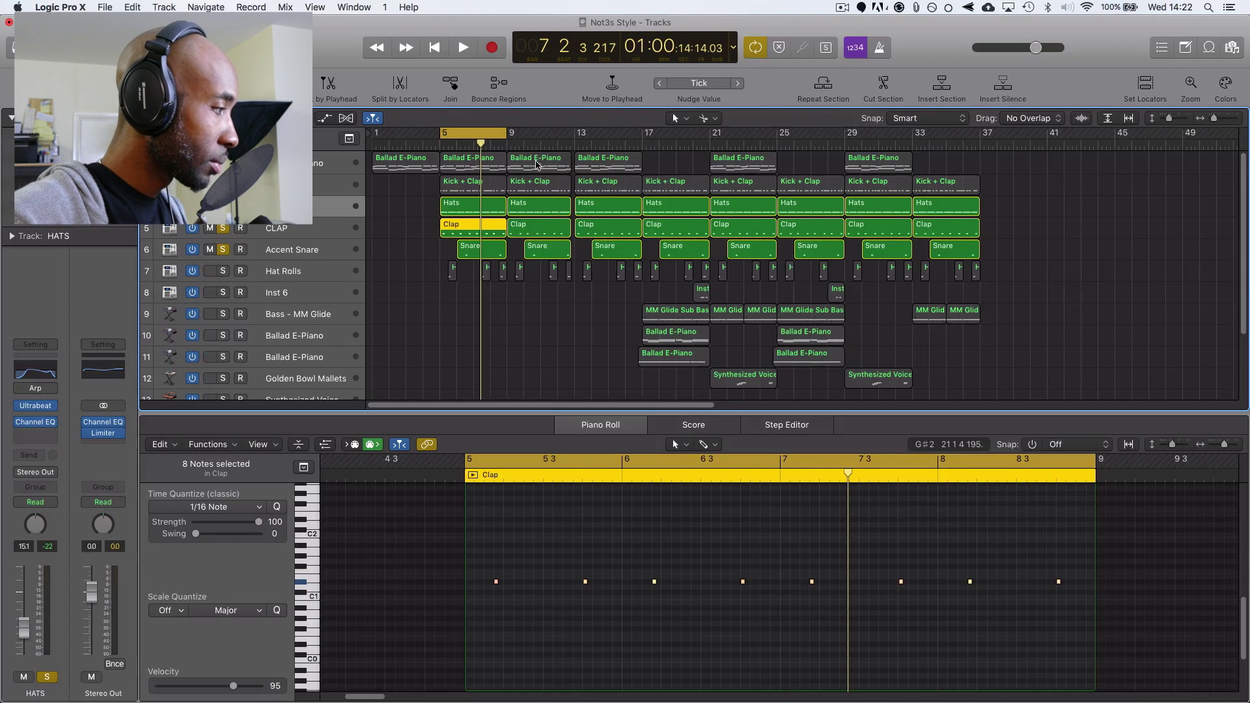
Play and stop the loop, then solo Hat Rolls and show its region near bar 7.
key(space)
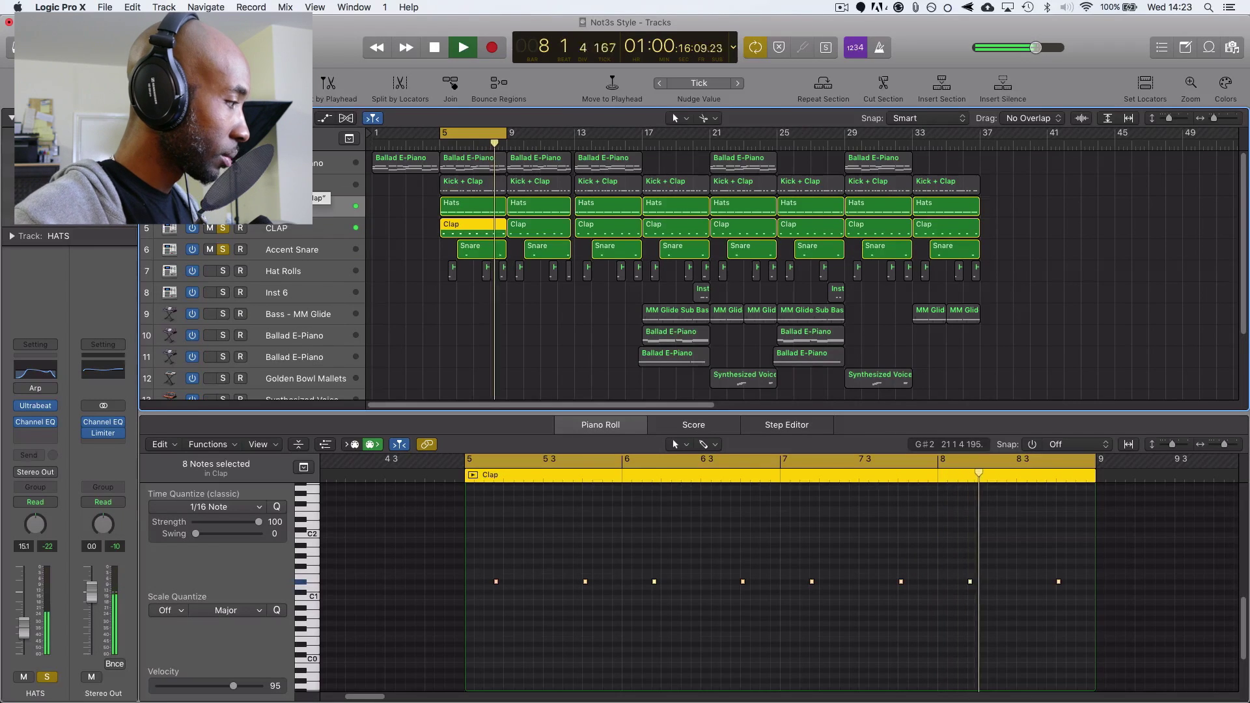
key(space)
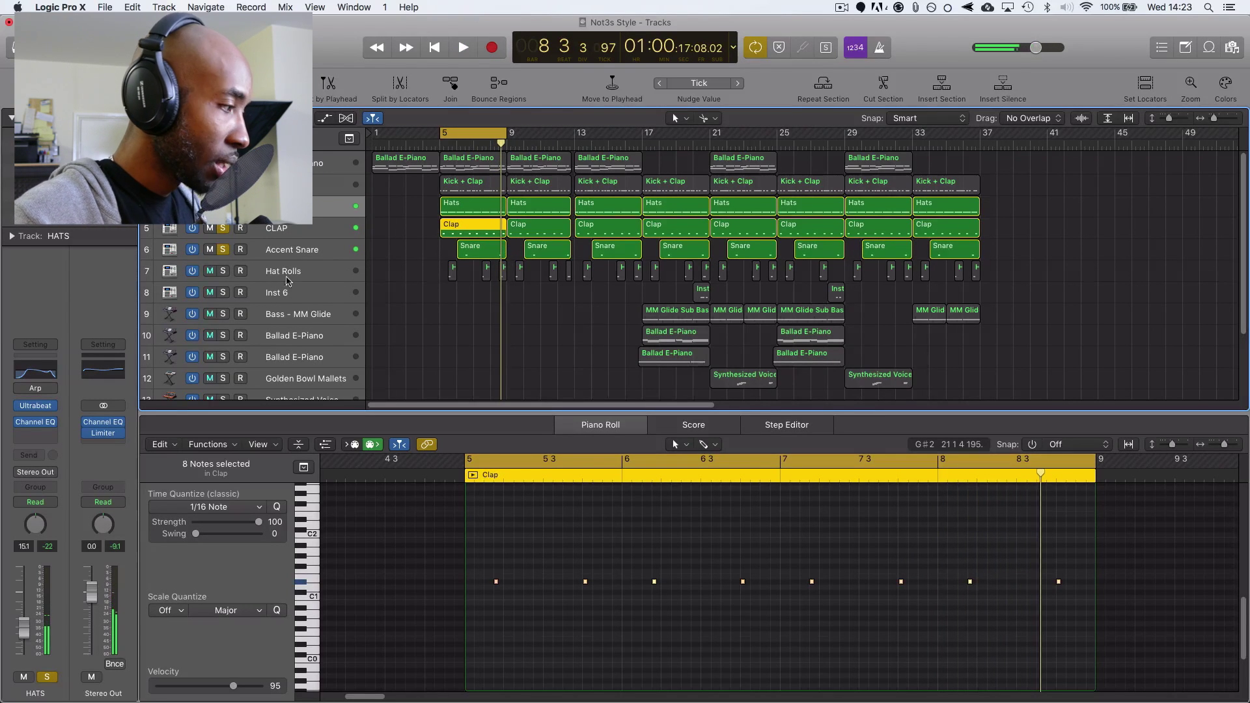
click(222, 270)
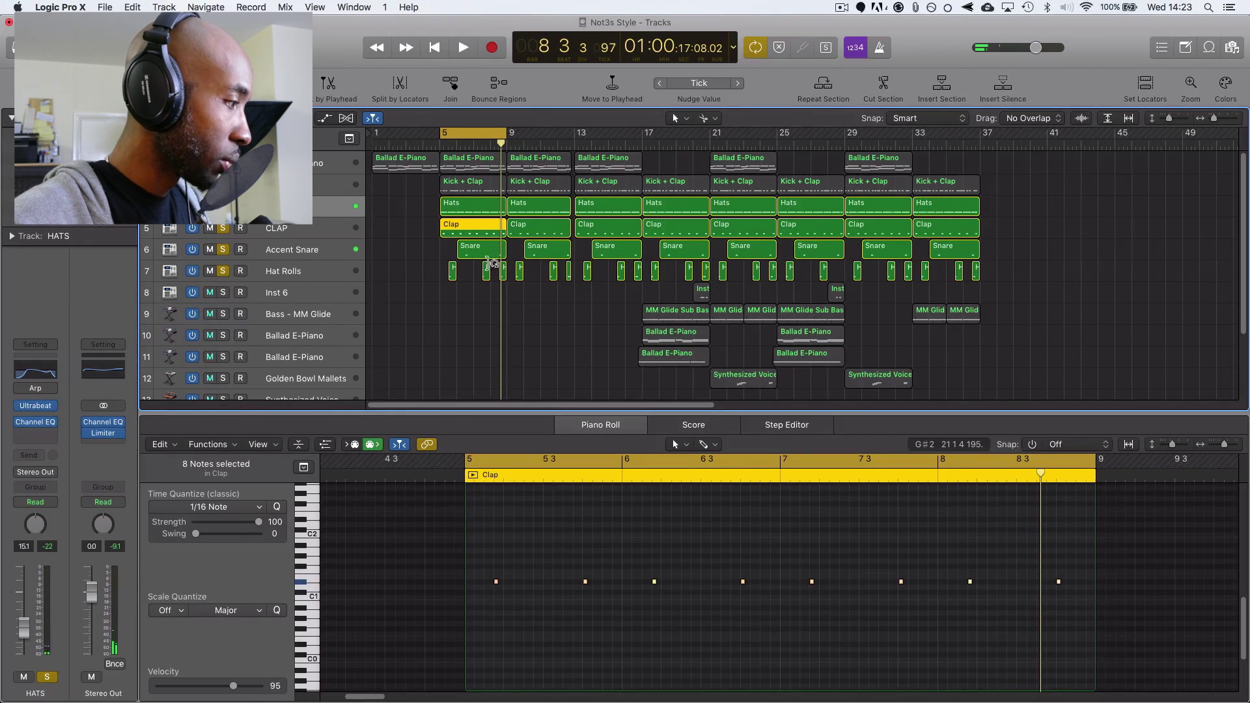
click(487, 268)
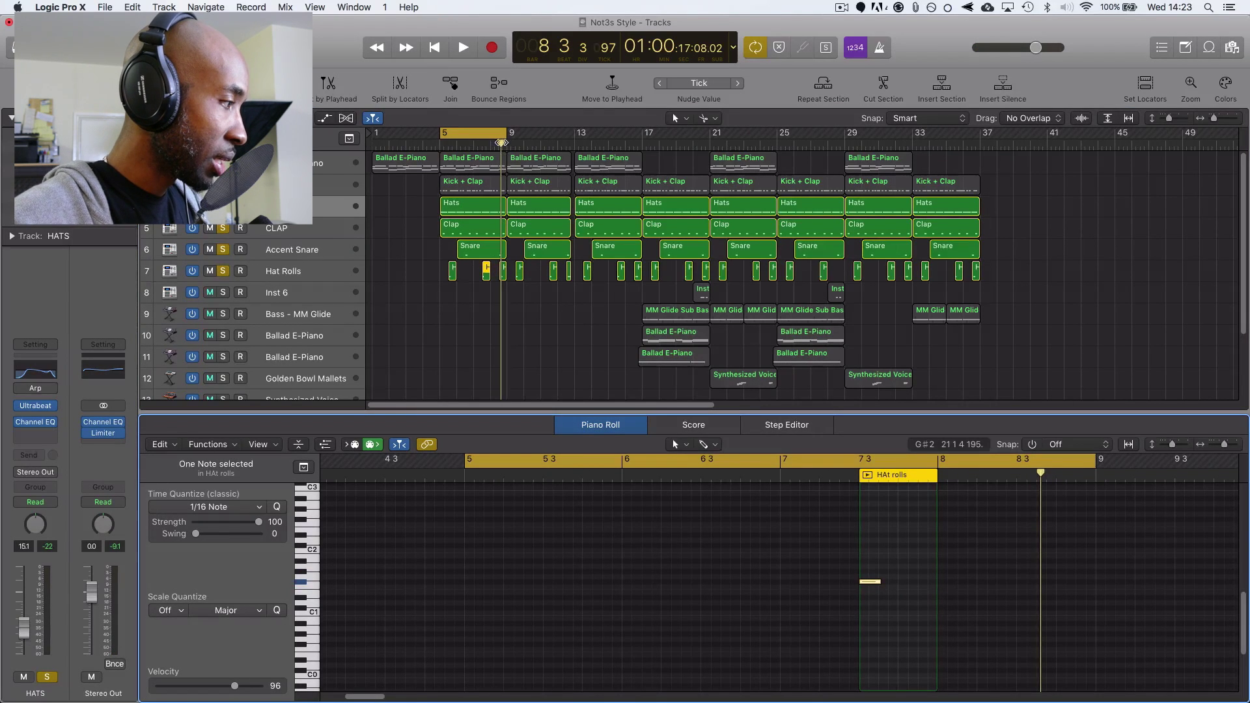
Show the Hat Rolls region at bar 5.3, unsolo HATS and CLAP, and play briefly from bar 5.
drag(502, 143, 449, 157)
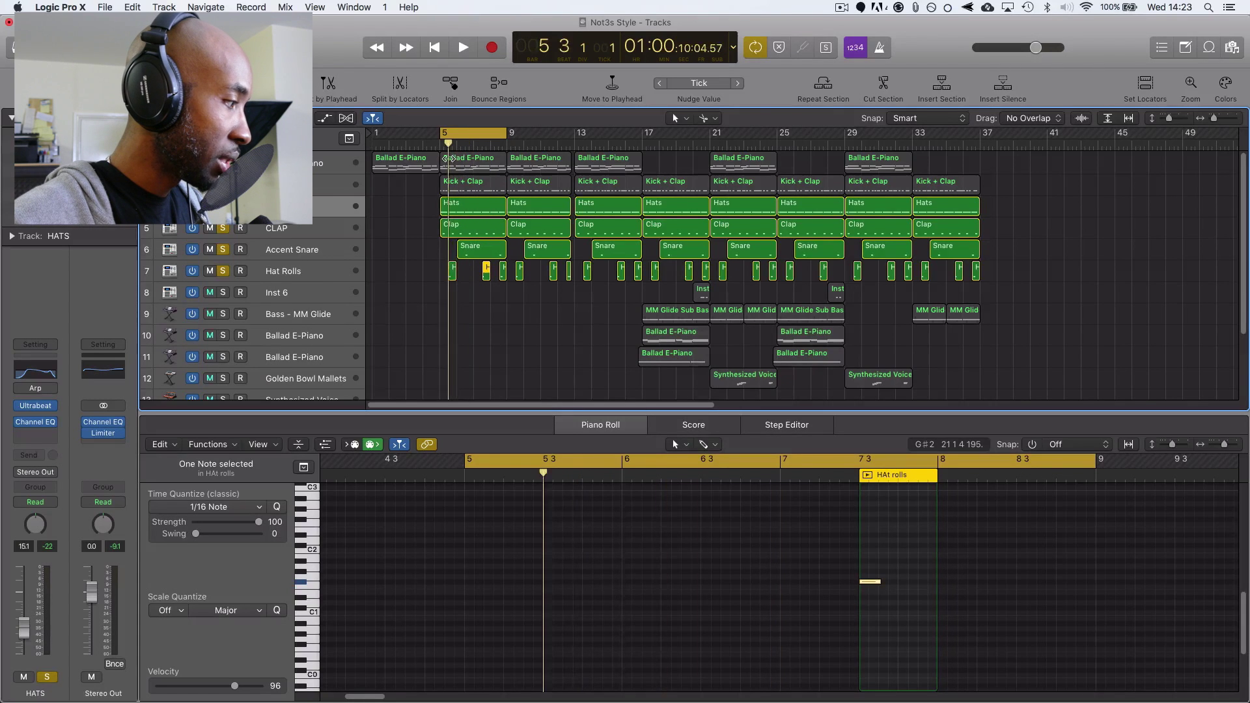
click(453, 269)
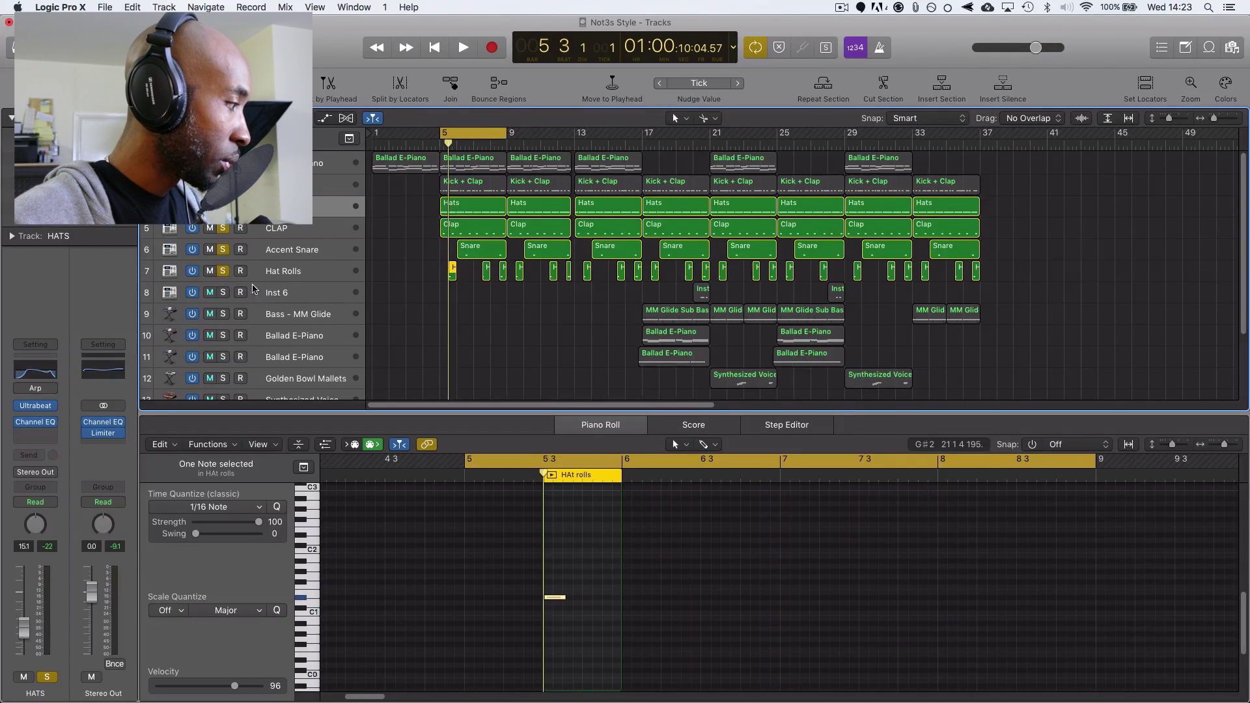
drag(223, 207, 222, 231)
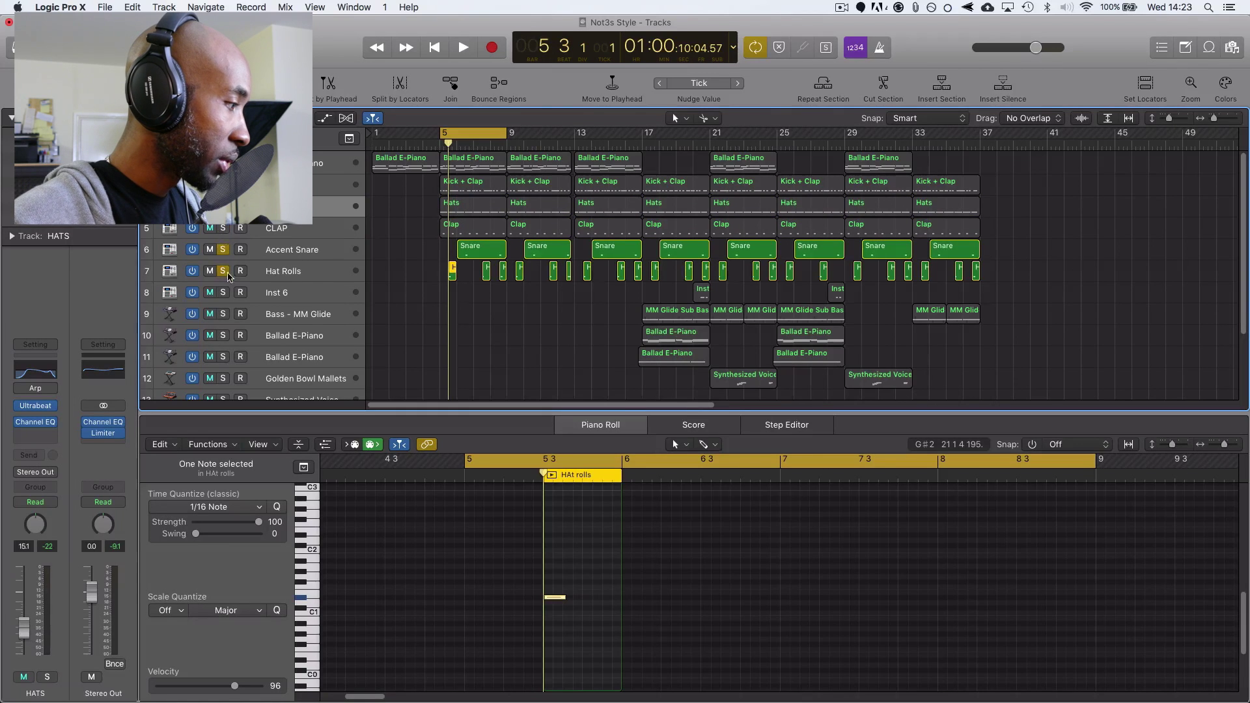
key(space)
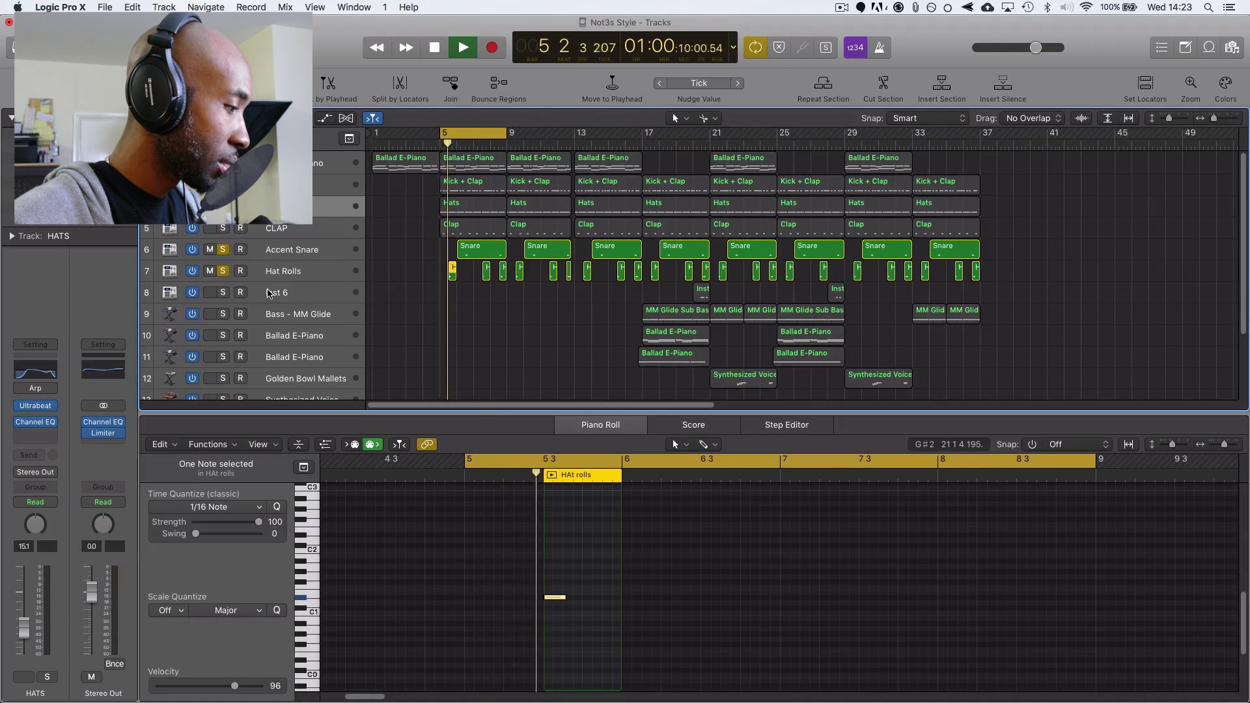
key(space)
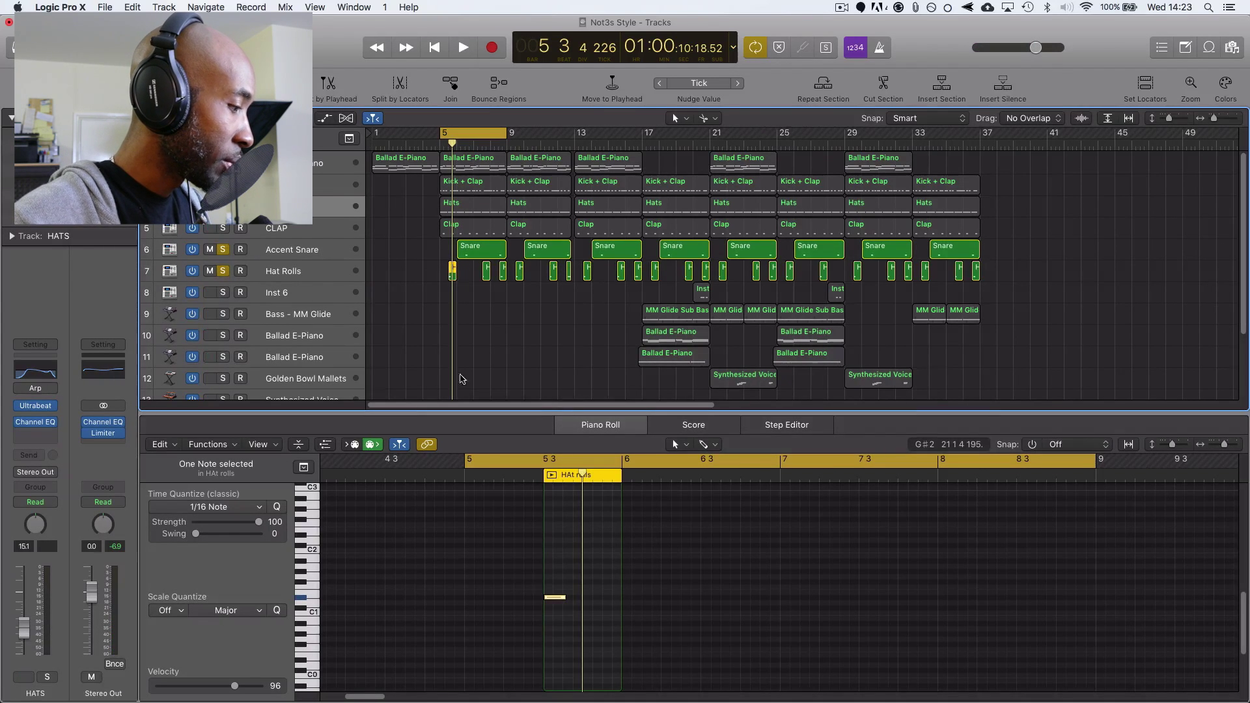
Select the Hat Rolls track so all three Hat Rolls regions' notes appear together.
scroll(556, 603, down, 1)
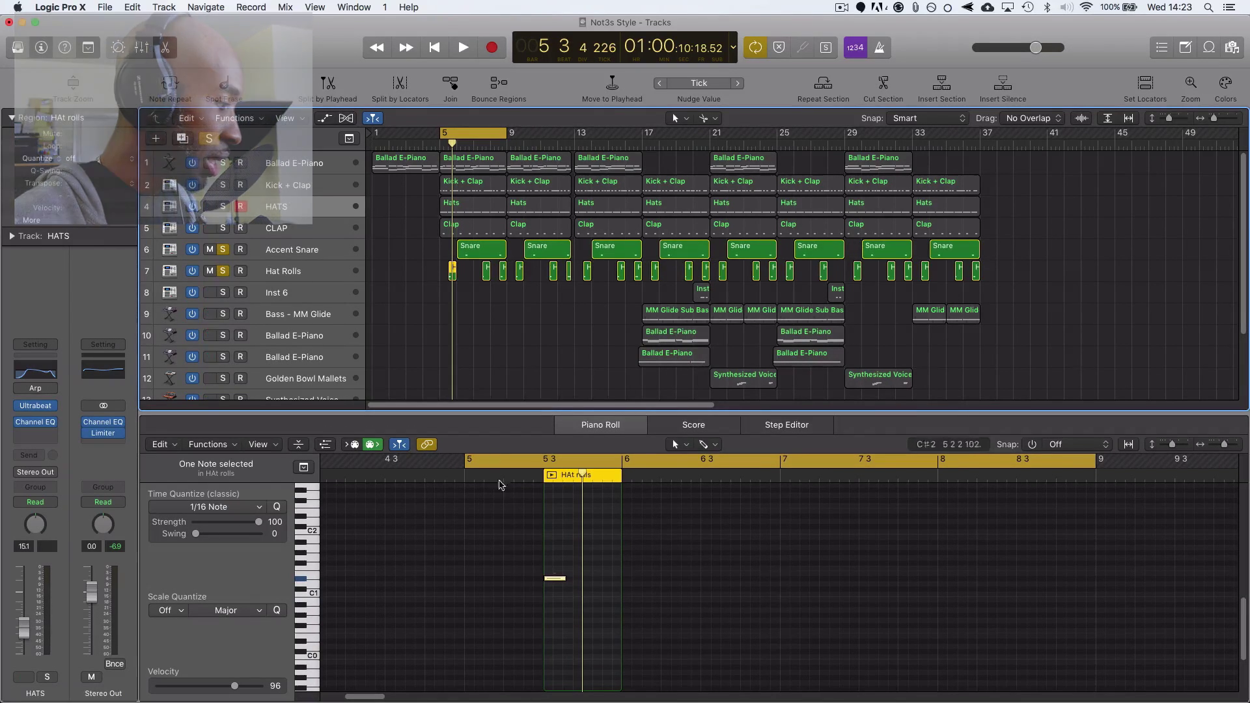
click(283, 273)
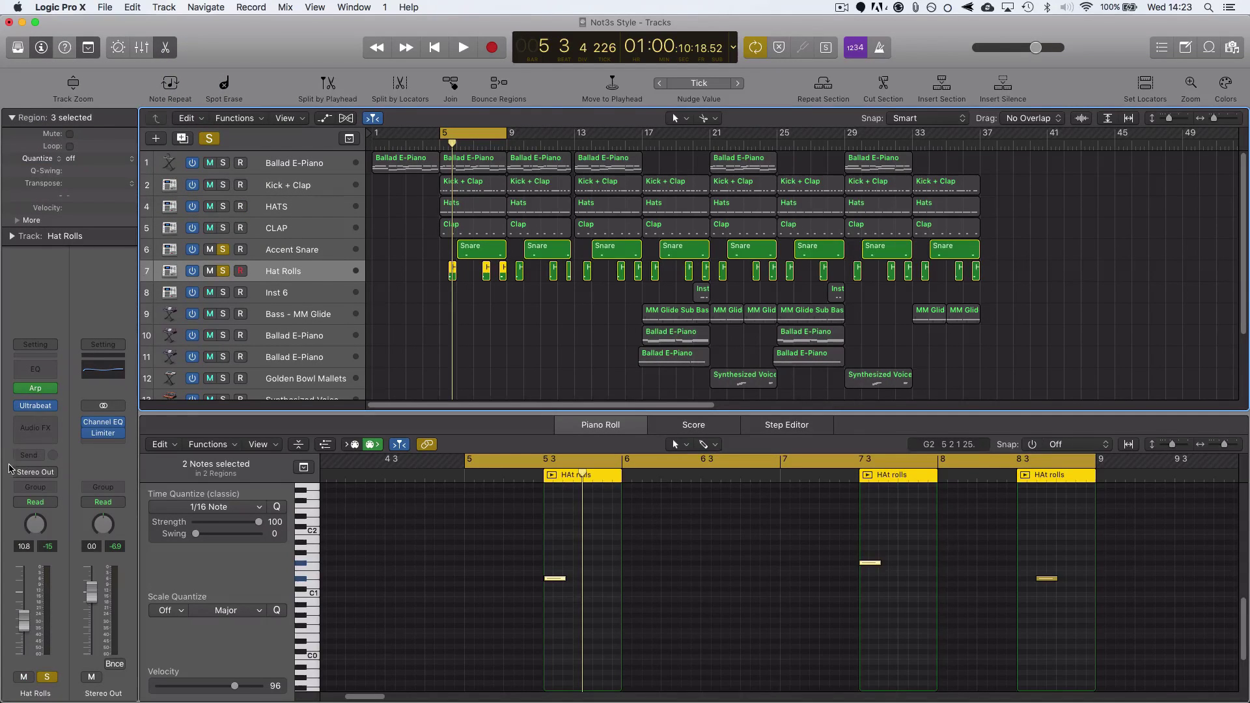
mouse_move(40, 392)
click(40, 389)
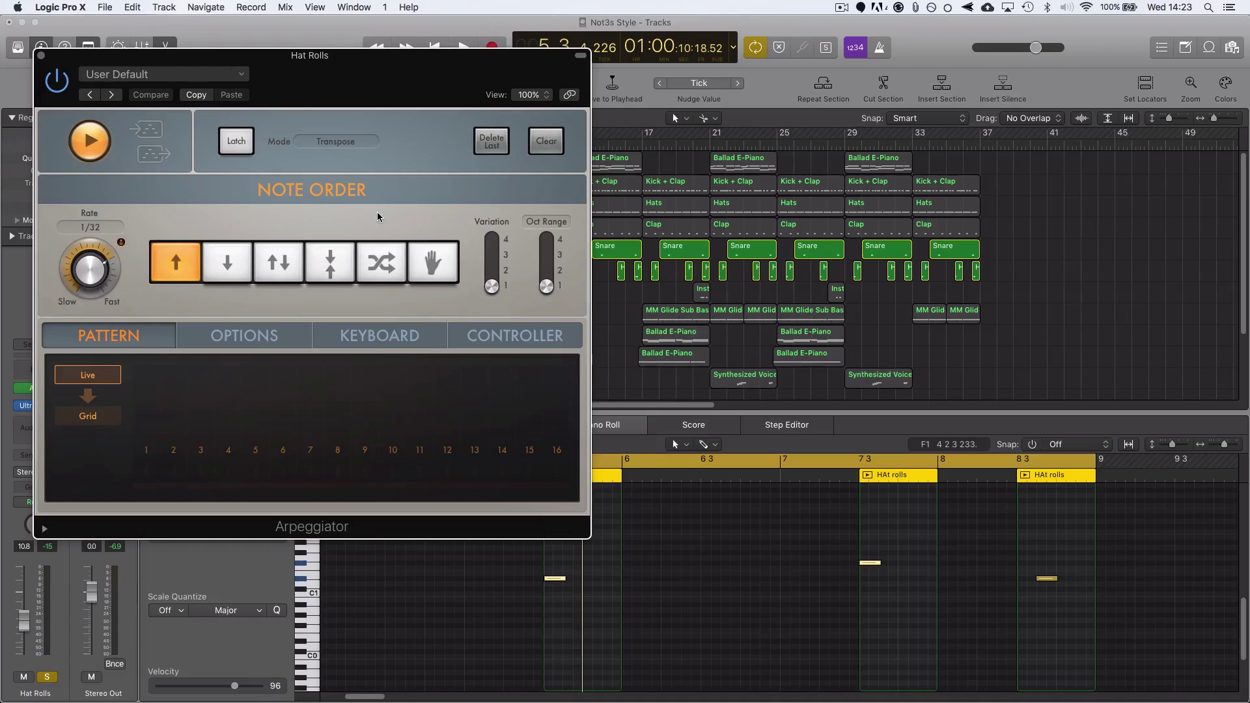
drag(284, 68, 496, 47)
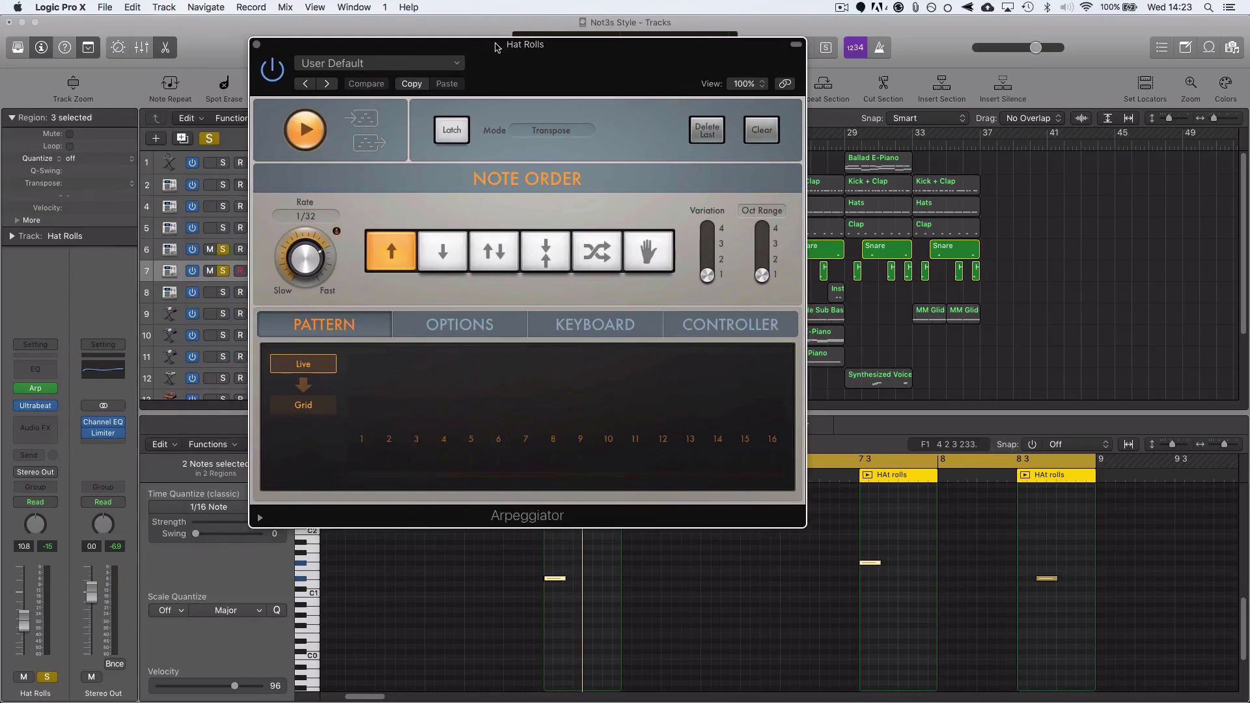
click(257, 45)
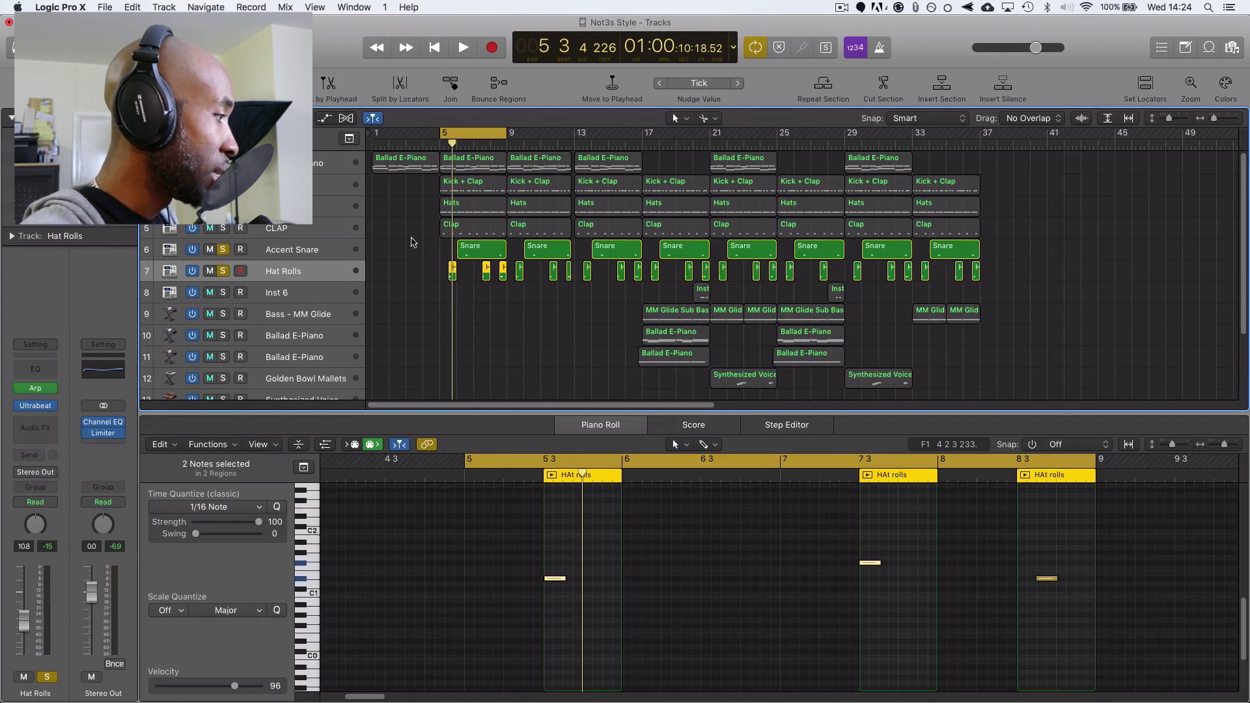
Move the playhead to just before bar 17 and open the bar-17 MM Glide Sub Bass region's notes.
scroll(435, 257, down, 4)
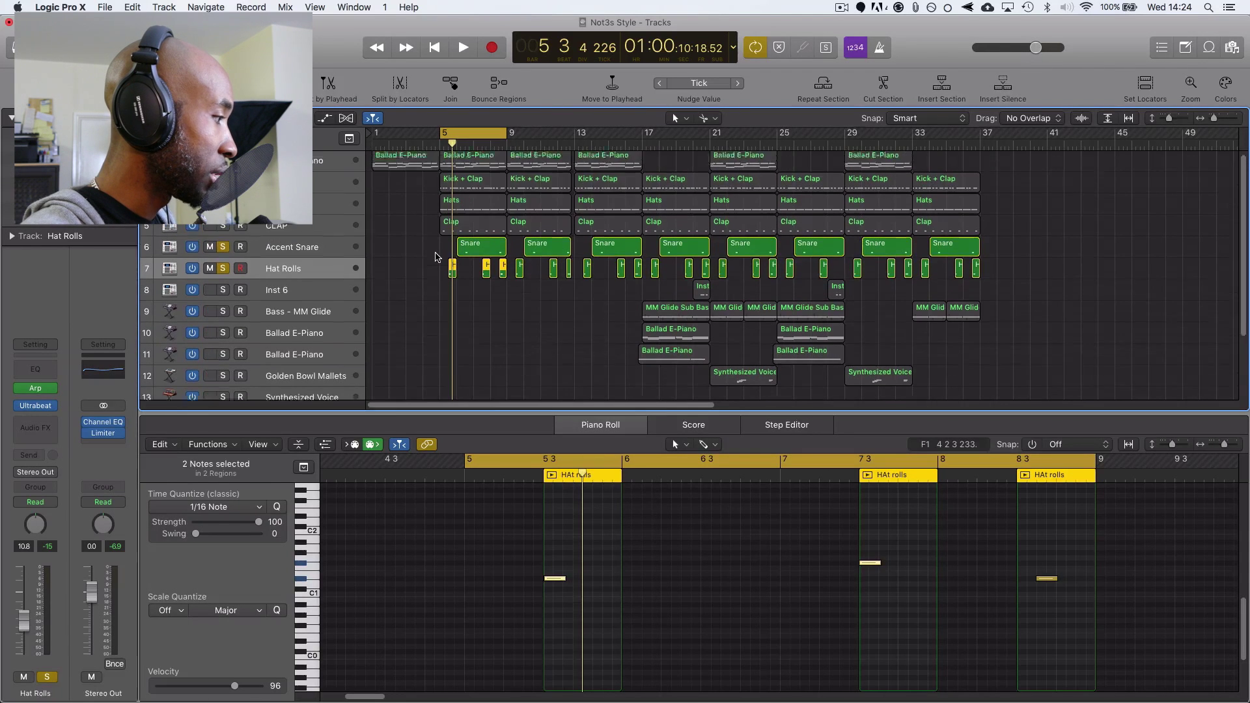
scroll(443, 208, up, 1)
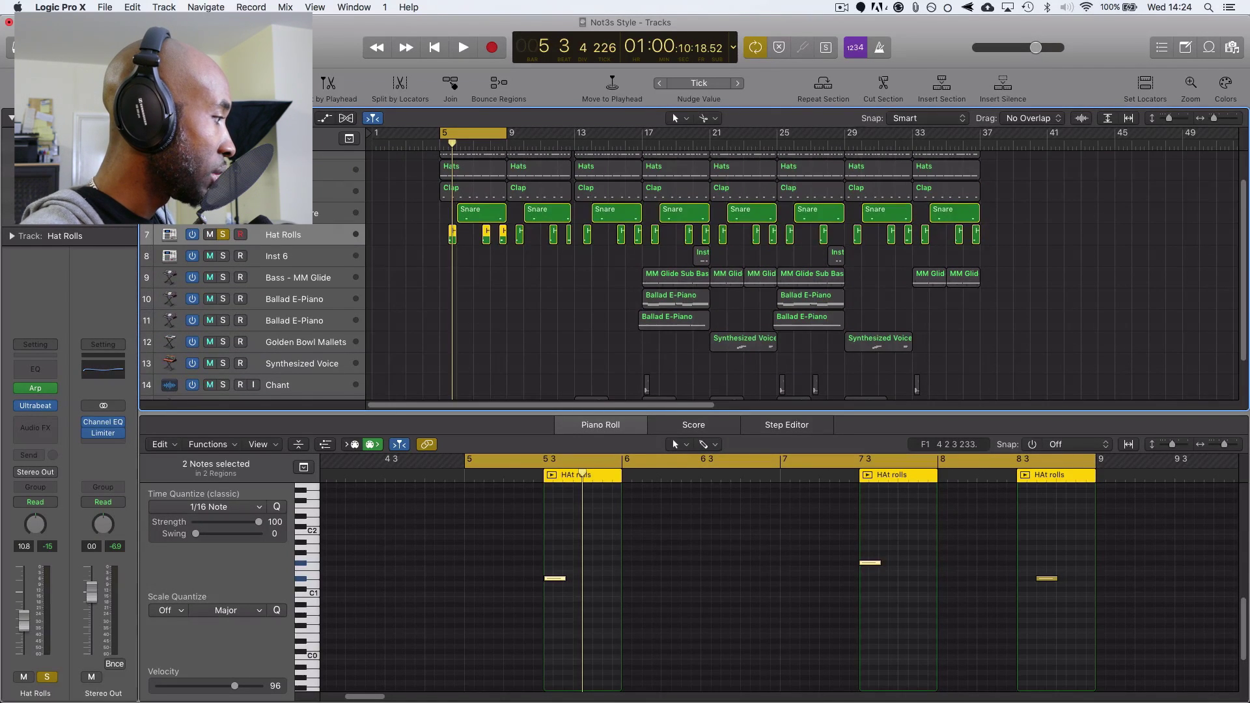
key(super+a)
scroll(619, 139, up, 2)
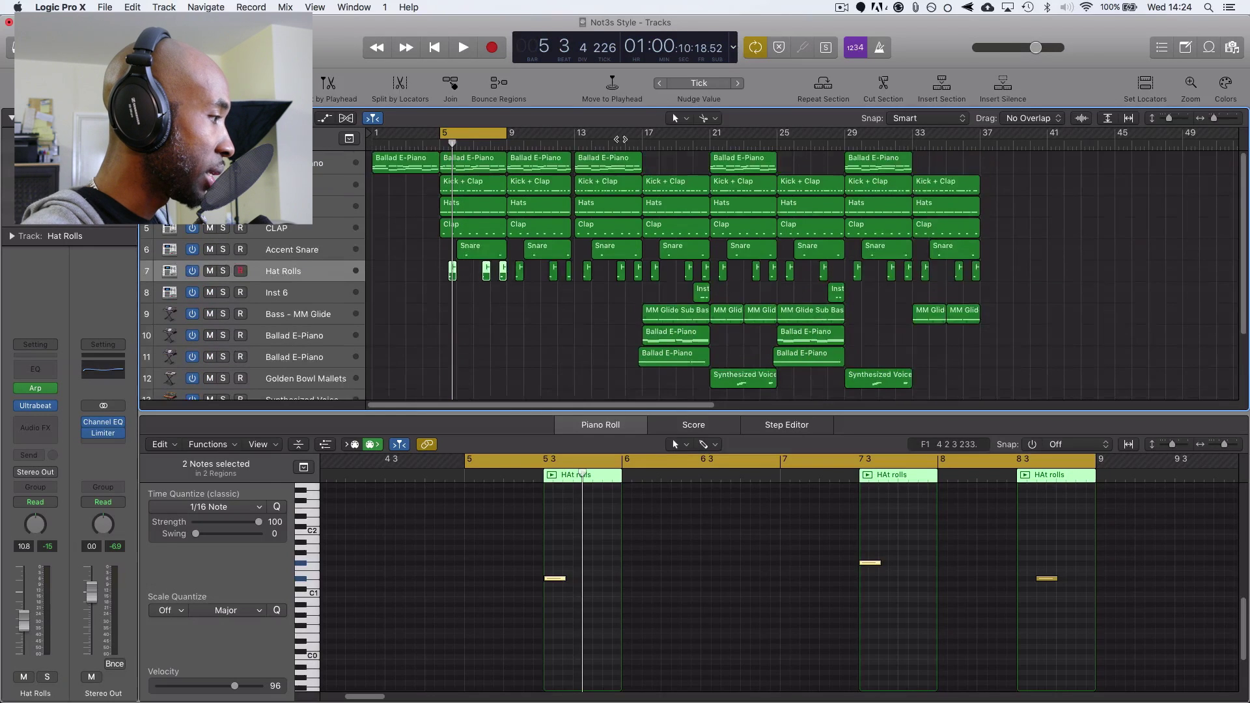
click(574, 144)
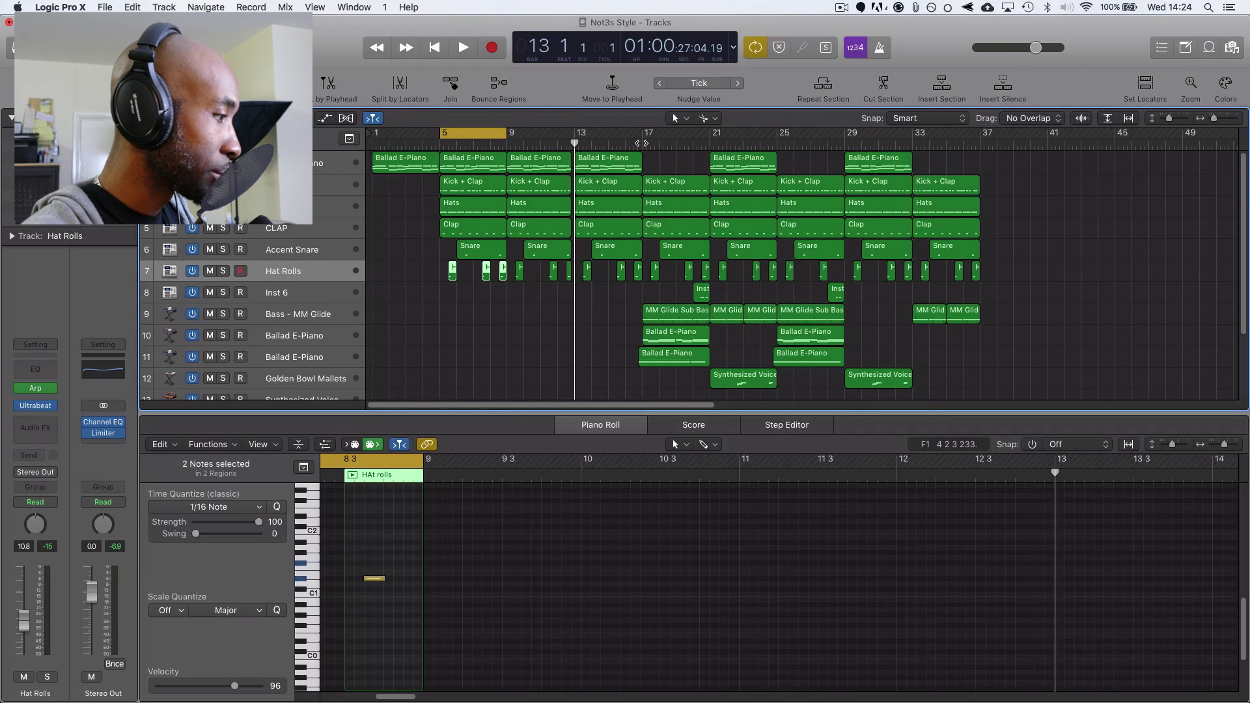
click(640, 142)
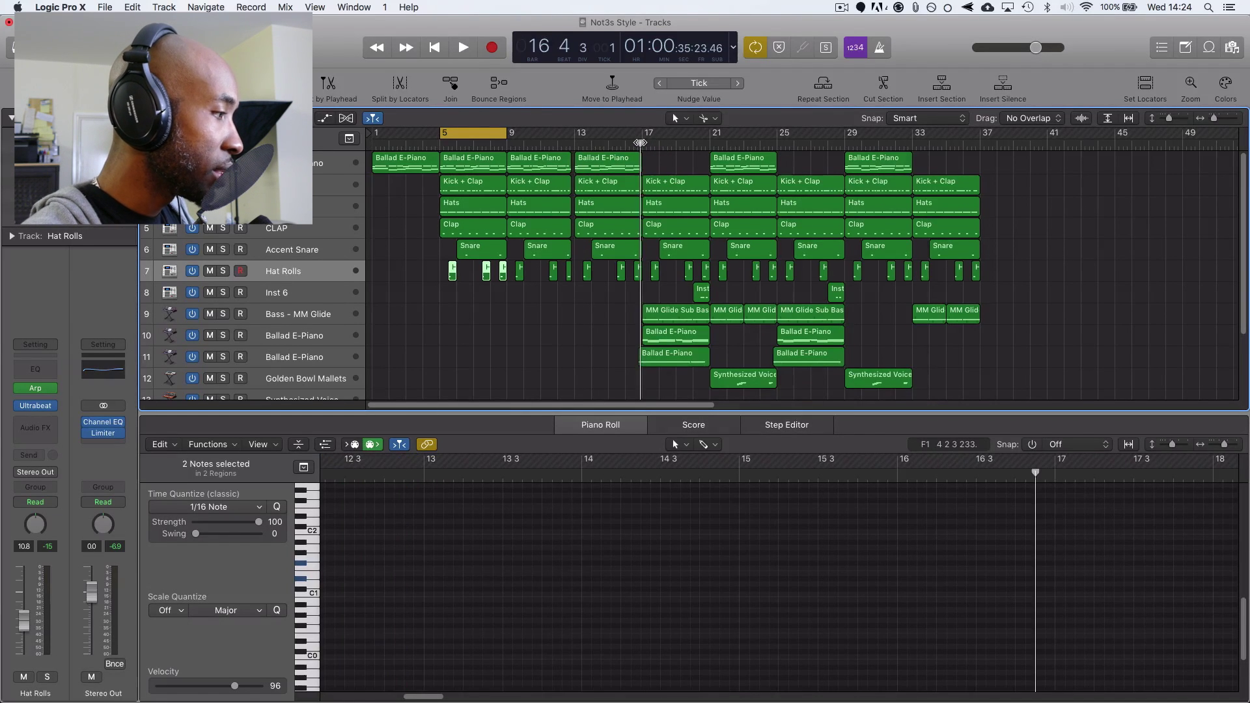
click(660, 313)
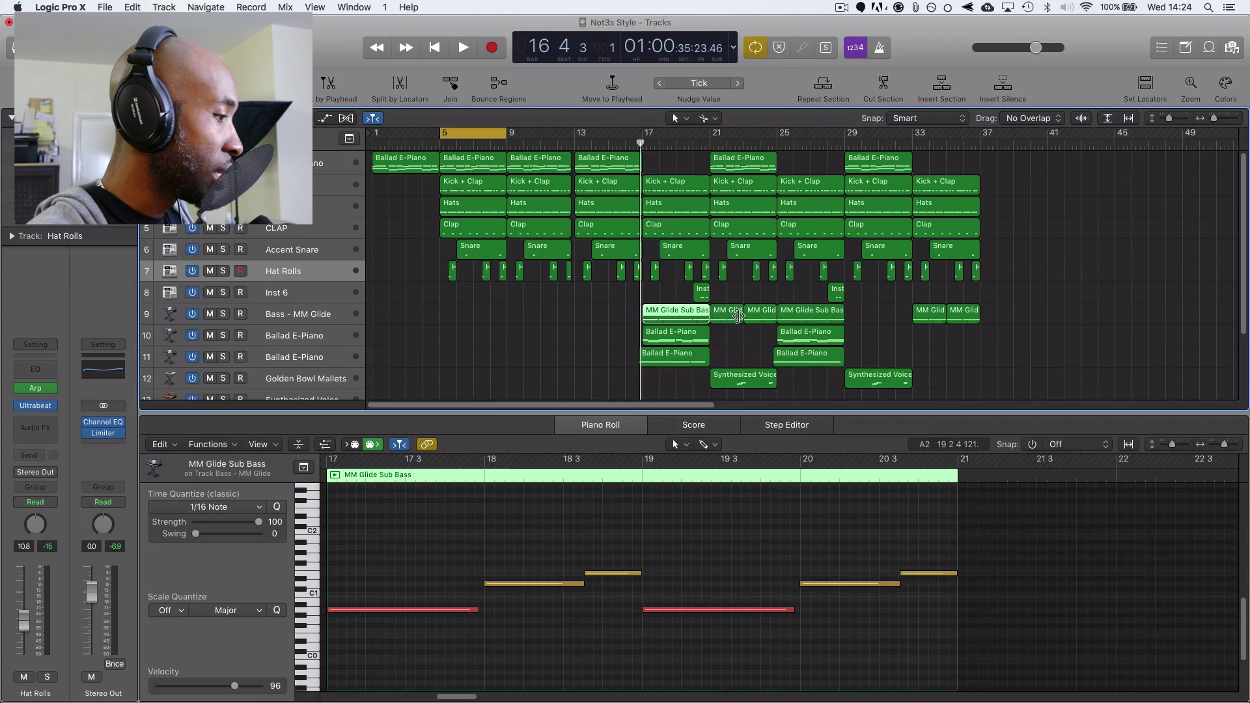
Inspect the short MM Glide Sub Bass region near bar 21 in the piano roll.
click(732, 315)
click(728, 143)
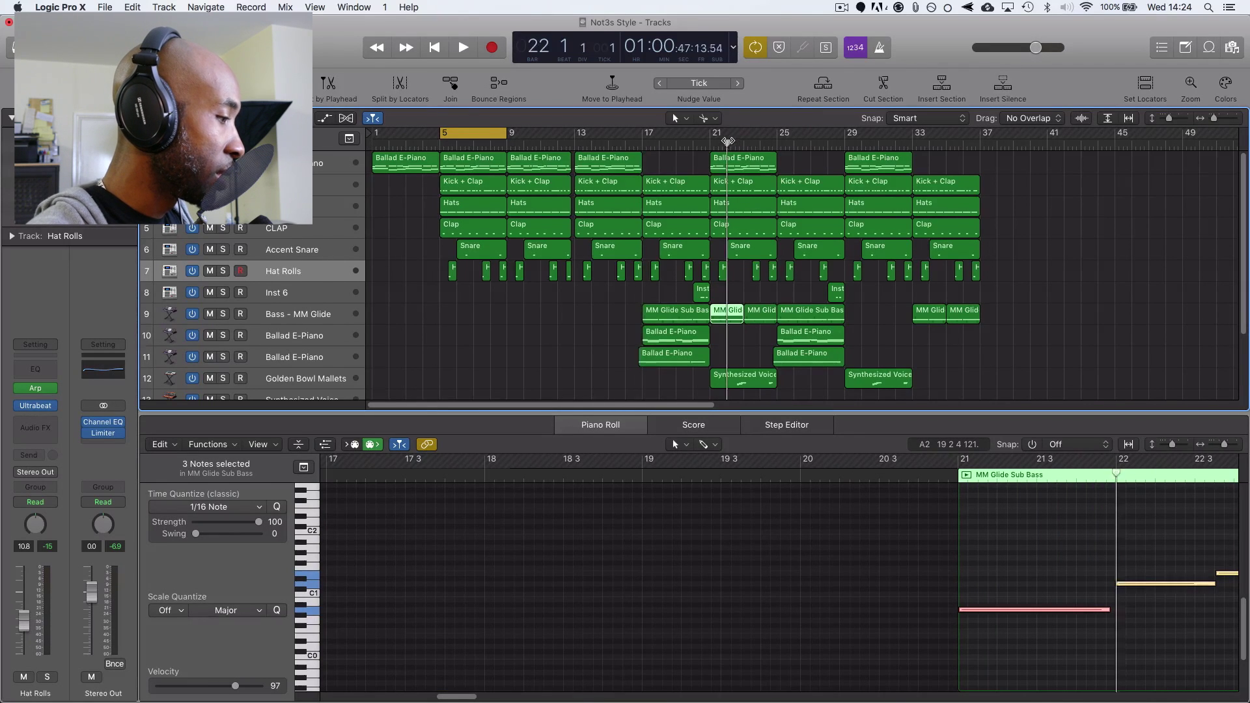
key(e)
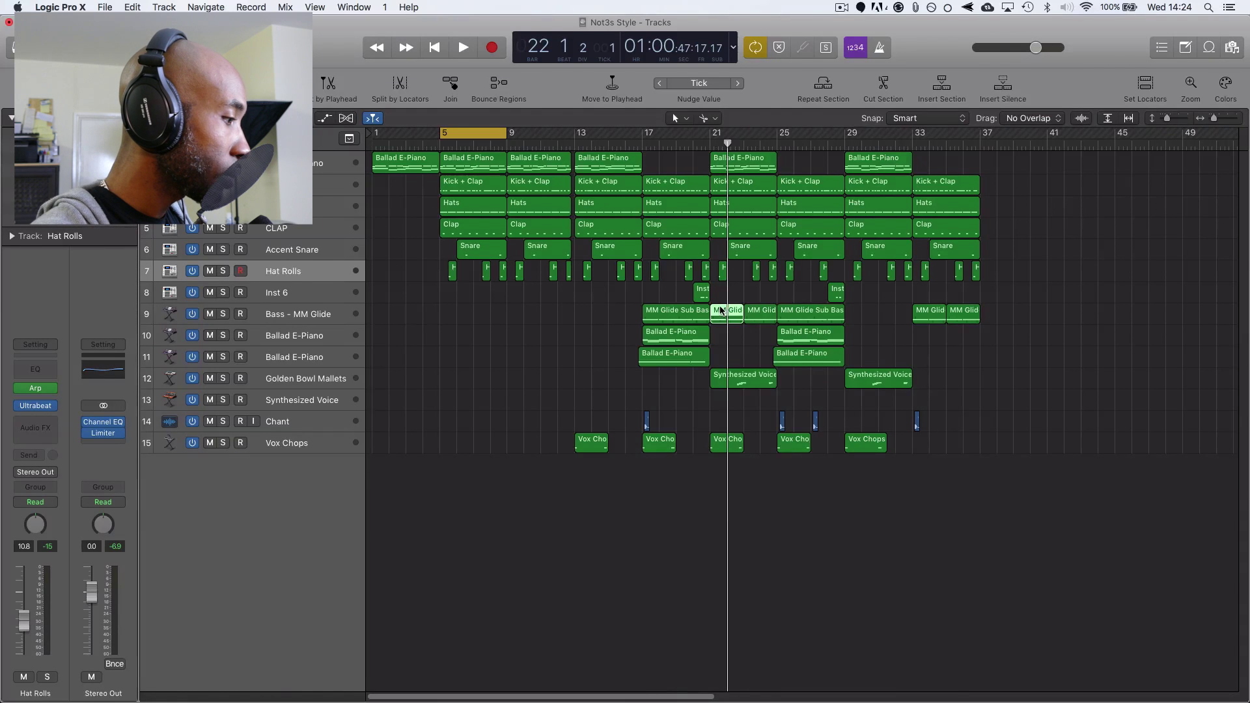
key(e)
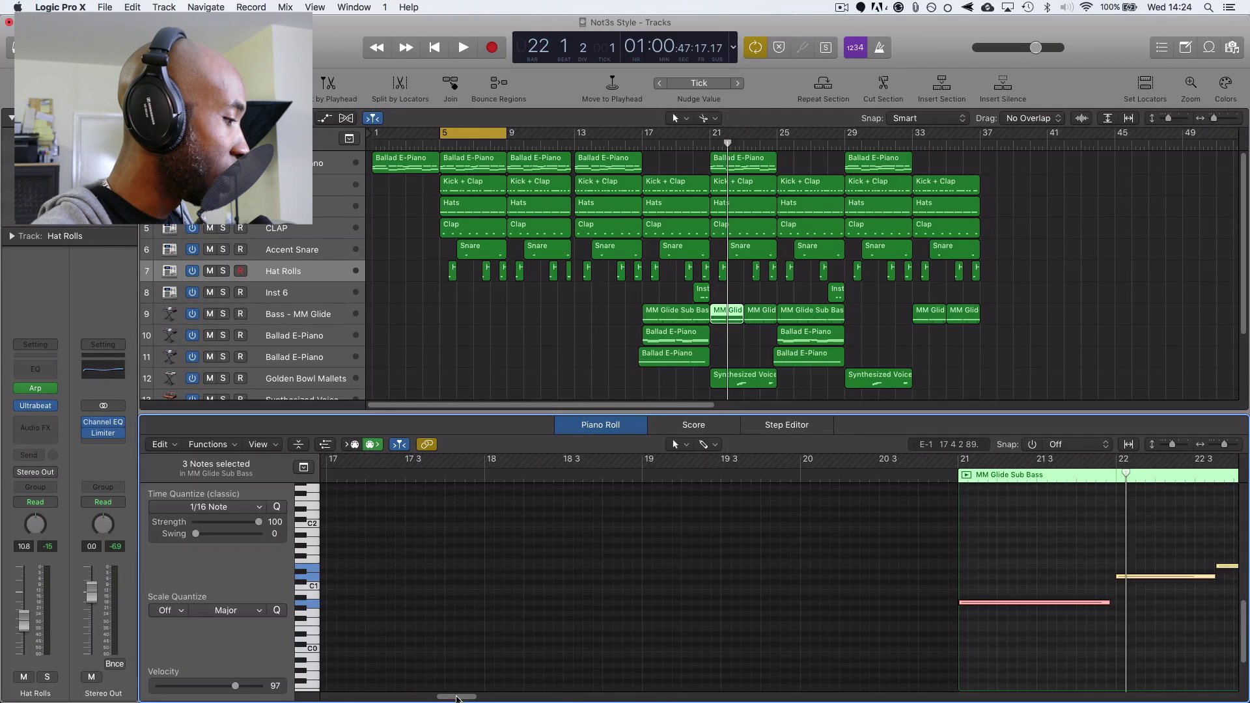
drag(456, 698, 480, 698)
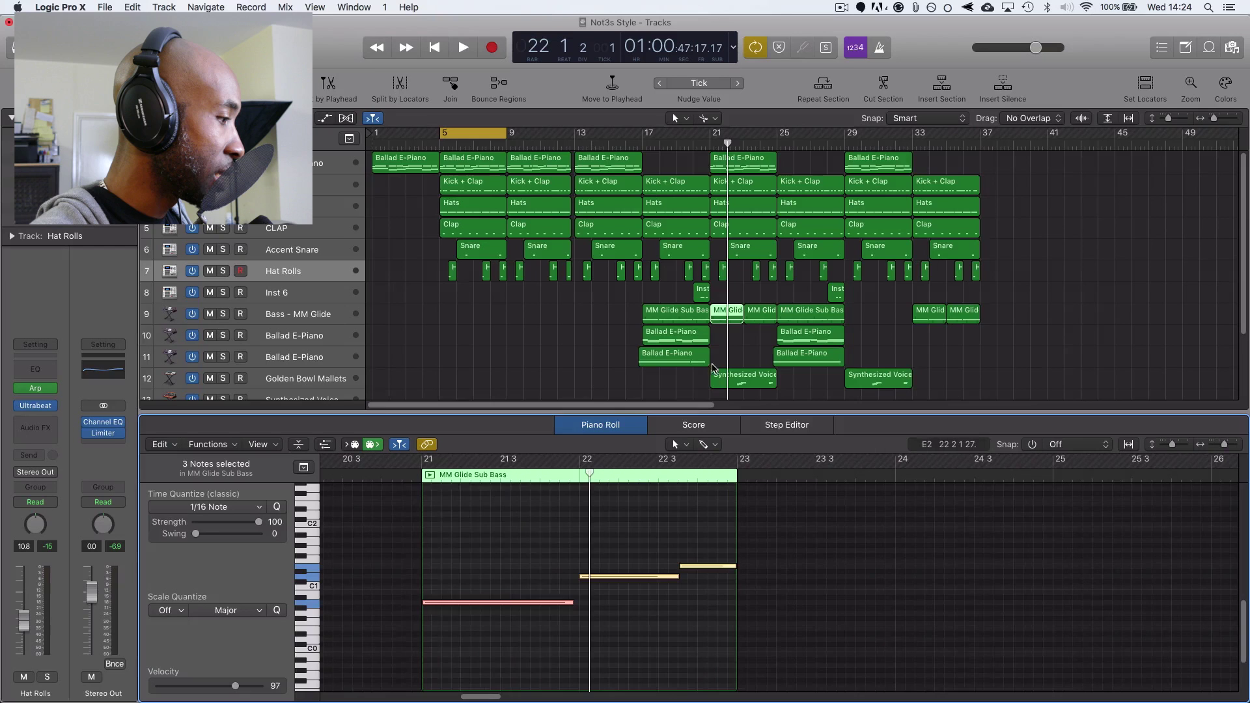
click(750, 311)
click(727, 315)
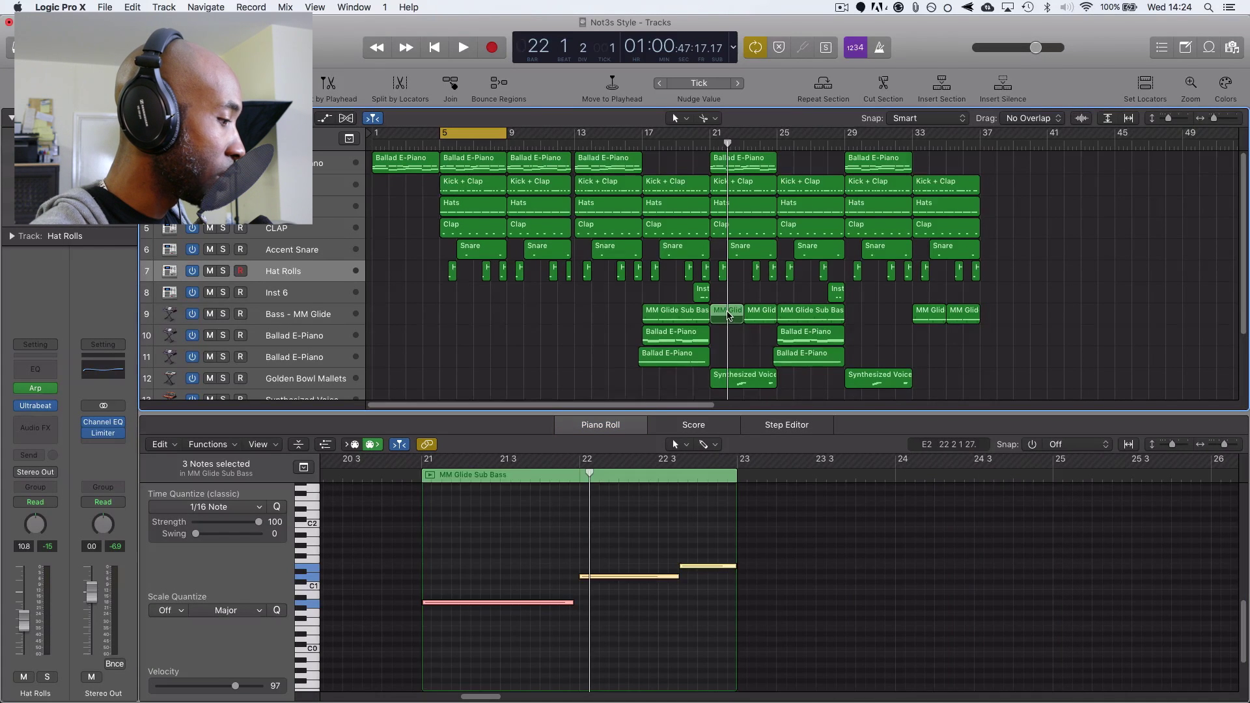
click(728, 315)
click(752, 311)
click(731, 315)
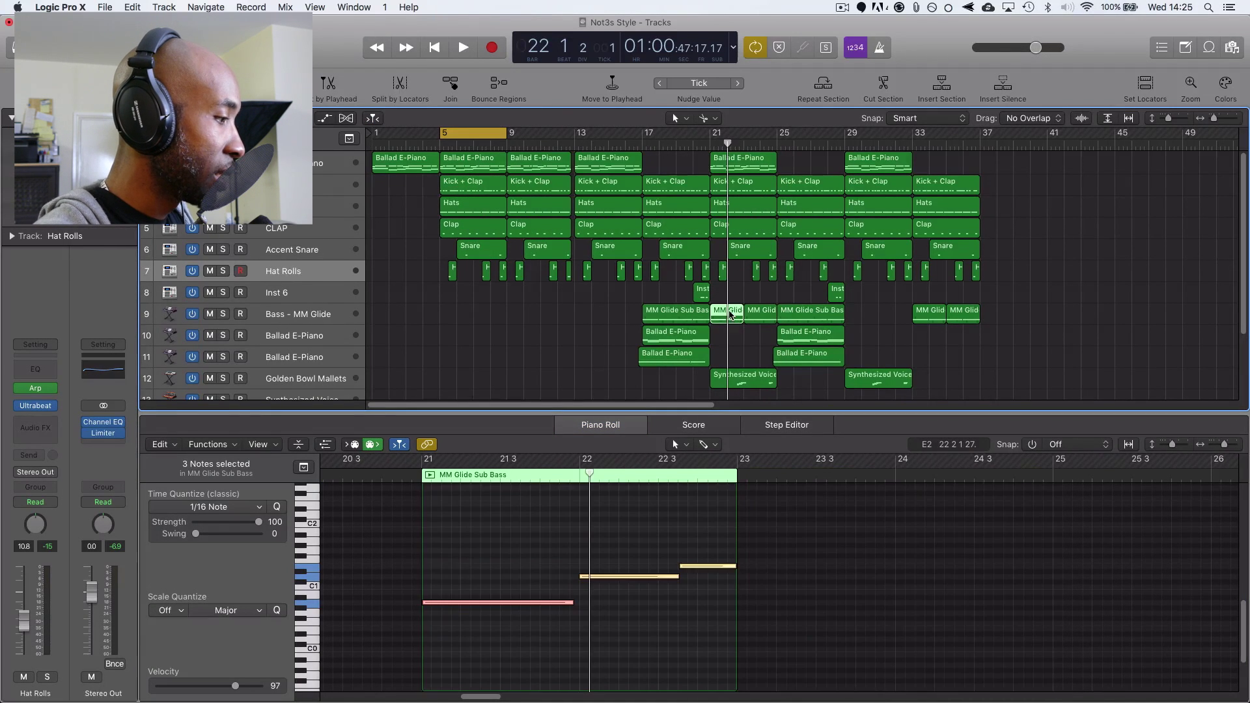
click(757, 313)
click(732, 315)
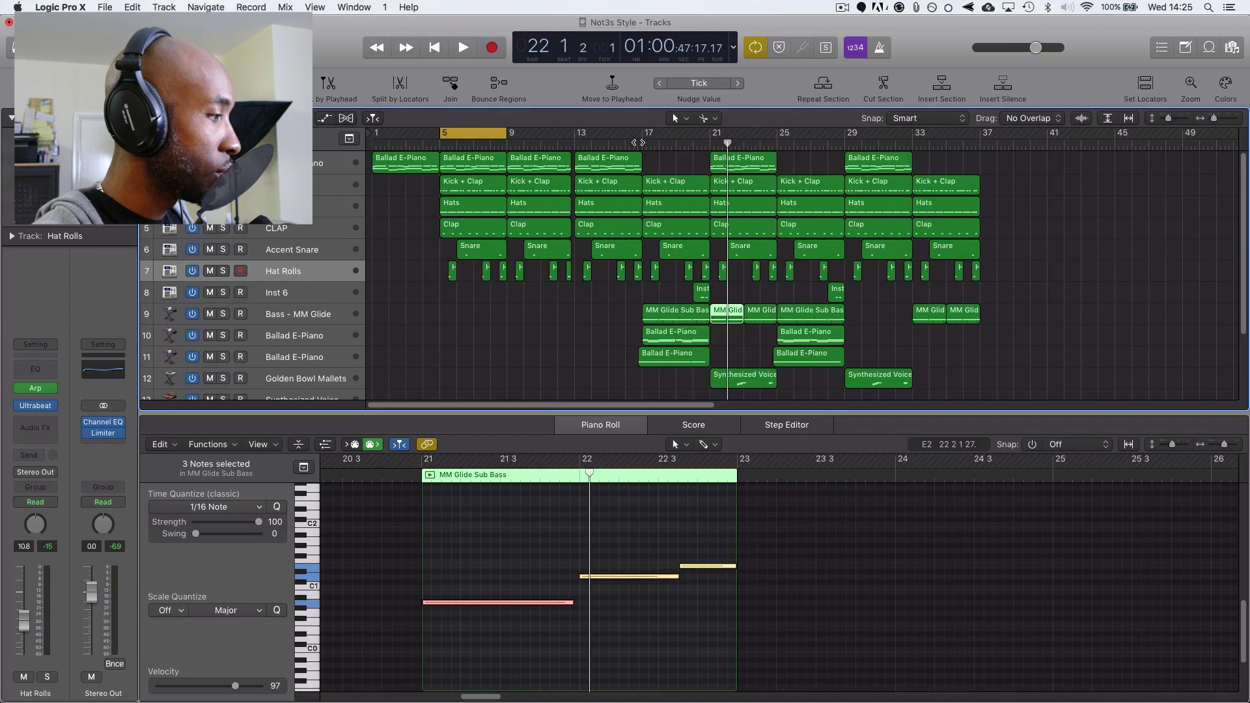
Return to the bar-17 MM Glide Sub Bass region and cycle bars 17–21.
click(639, 142)
click(666, 311)
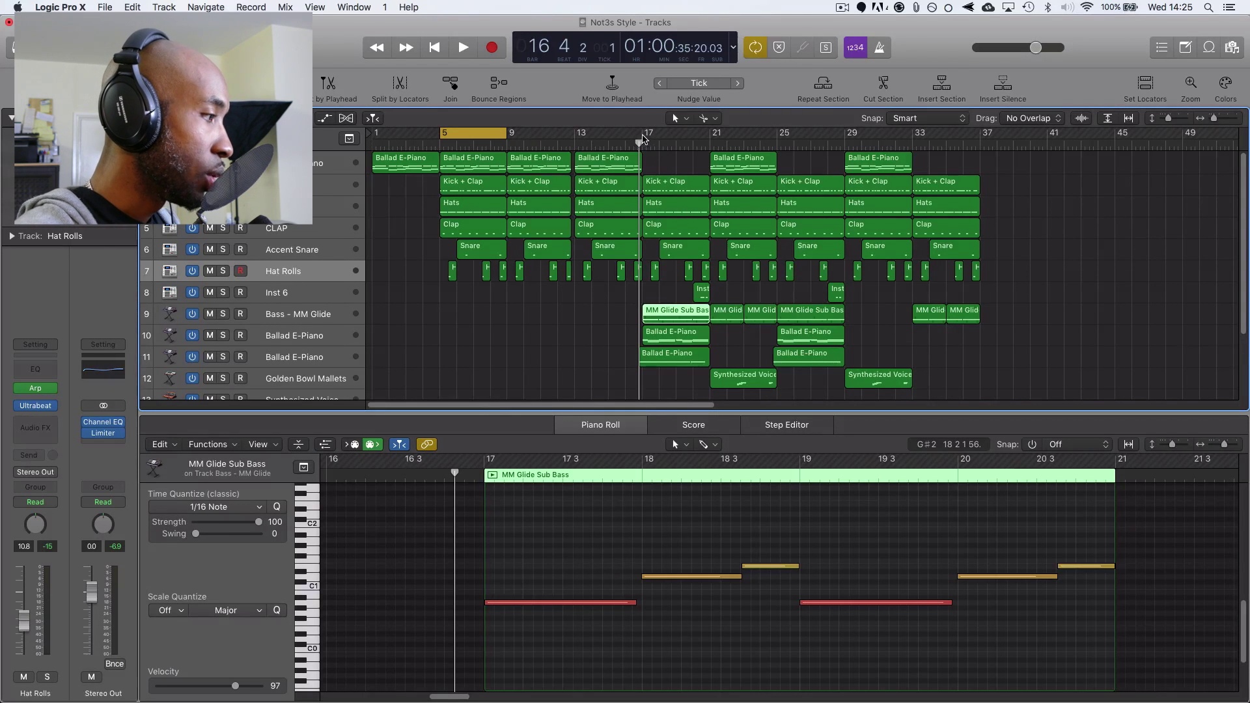
drag(643, 137, 712, 134)
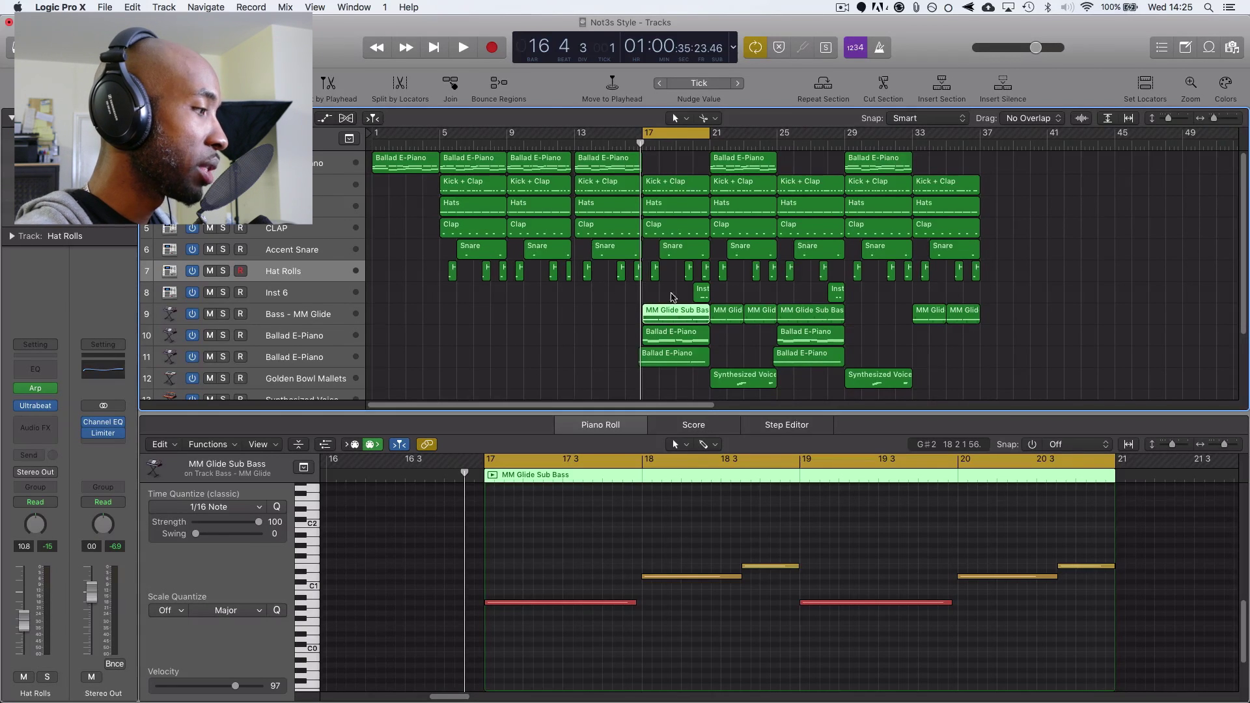
Solo the Ballad E-Piano and Bass – MM Glide tracks and start the bars 17–21 loop.
click(224, 336)
key(space)
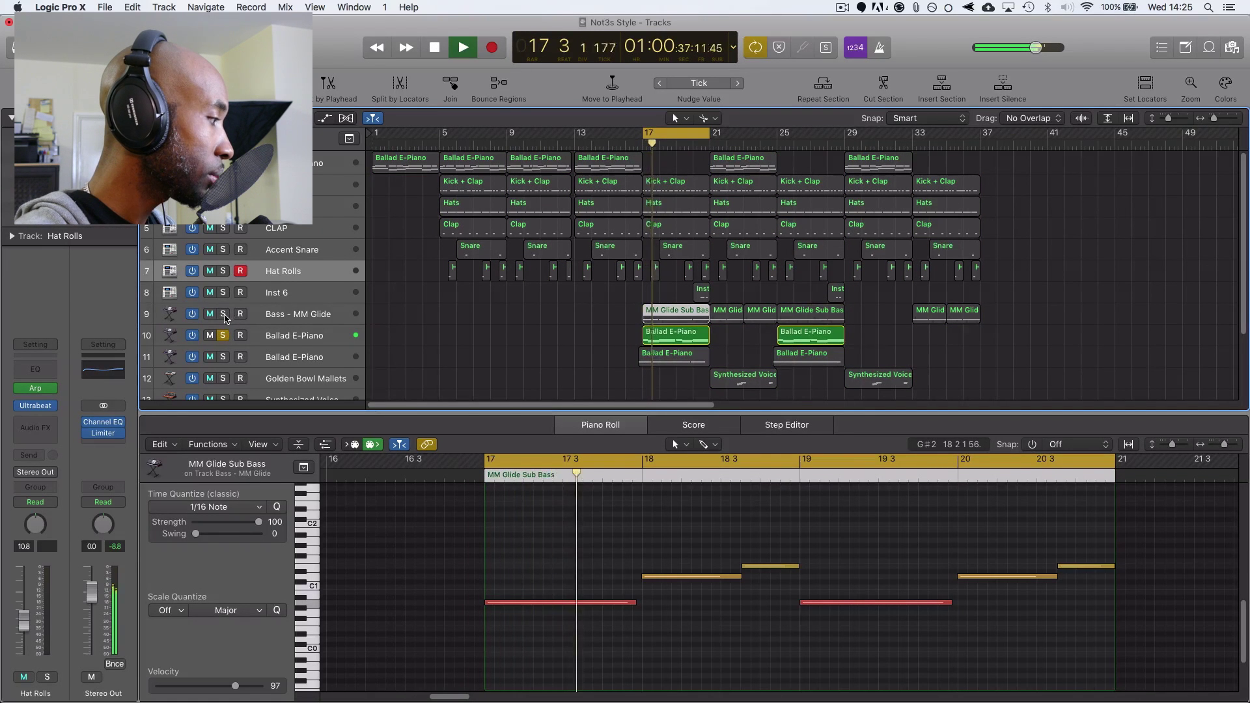
click(223, 315)
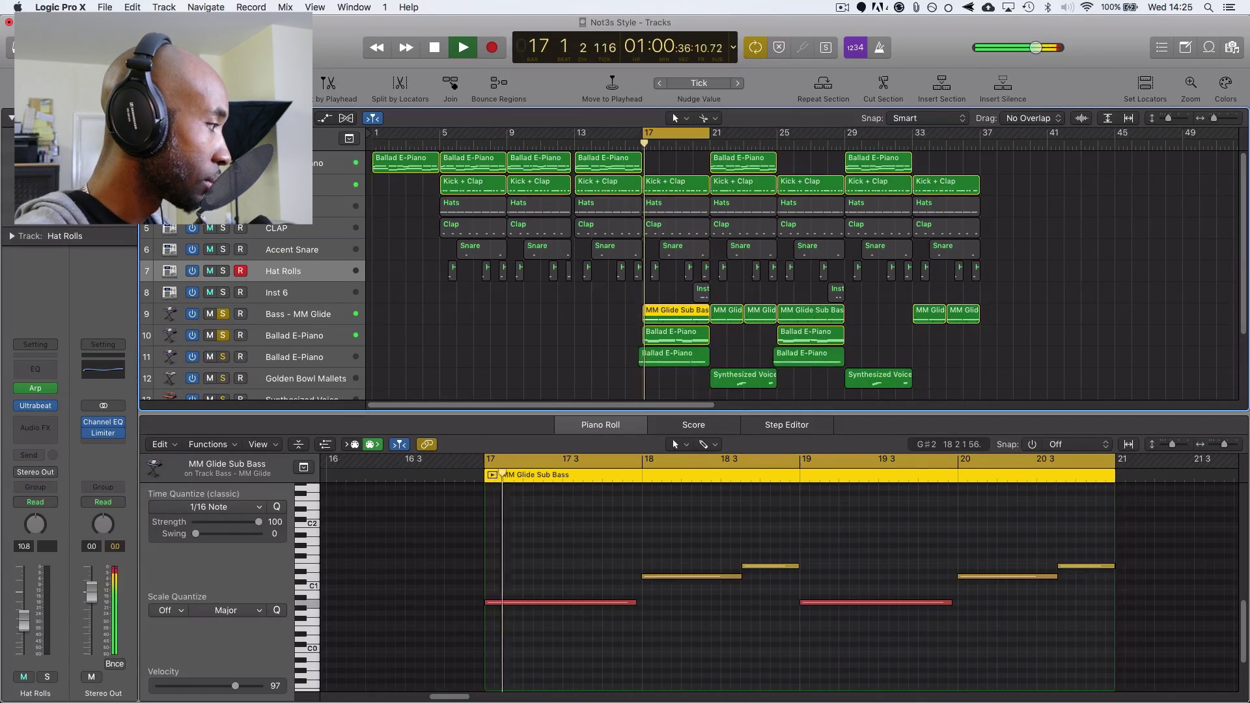
Add the Hats and CLAP tracks to the solo, then toggle the Ballad E-Piano solo off.
click(223, 206)
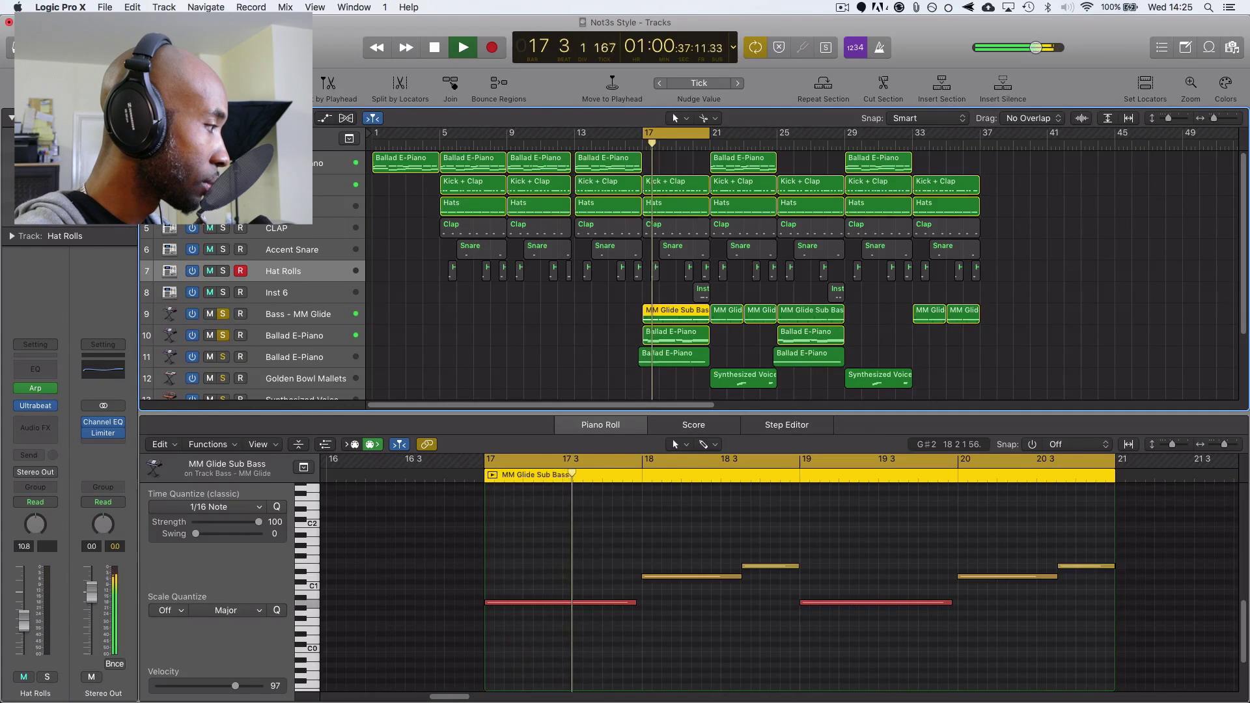
click(222, 230)
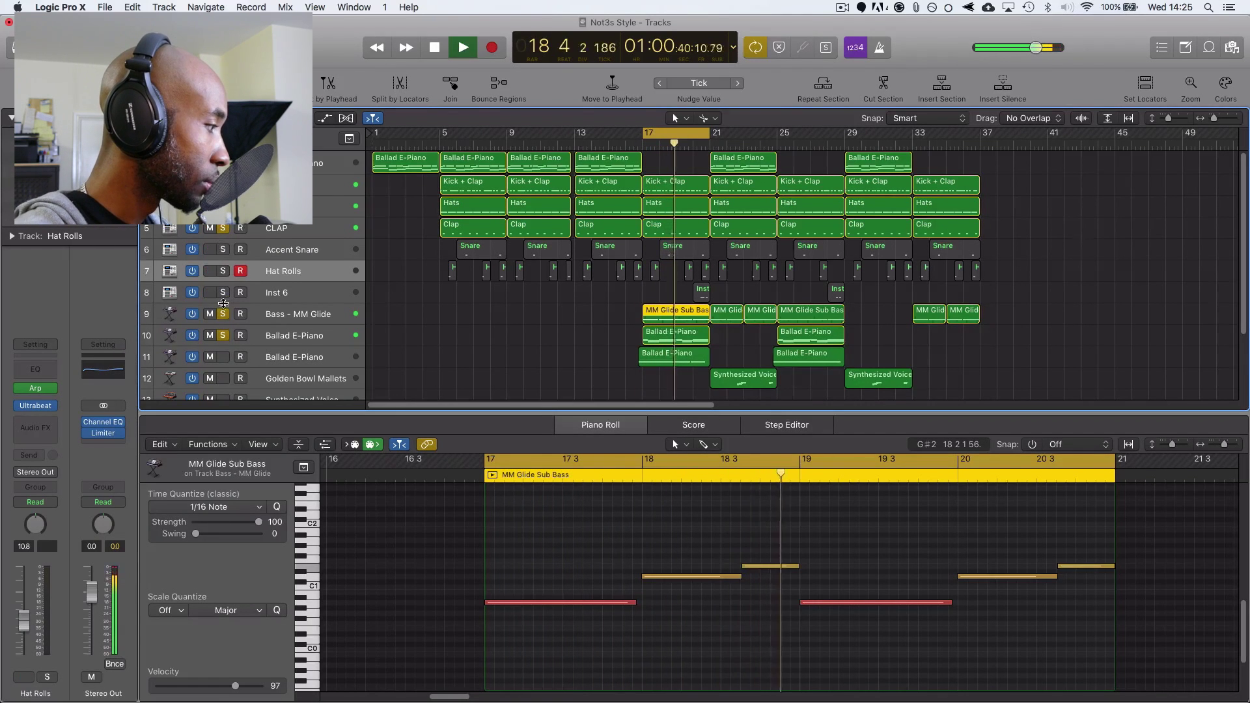
click(223, 335)
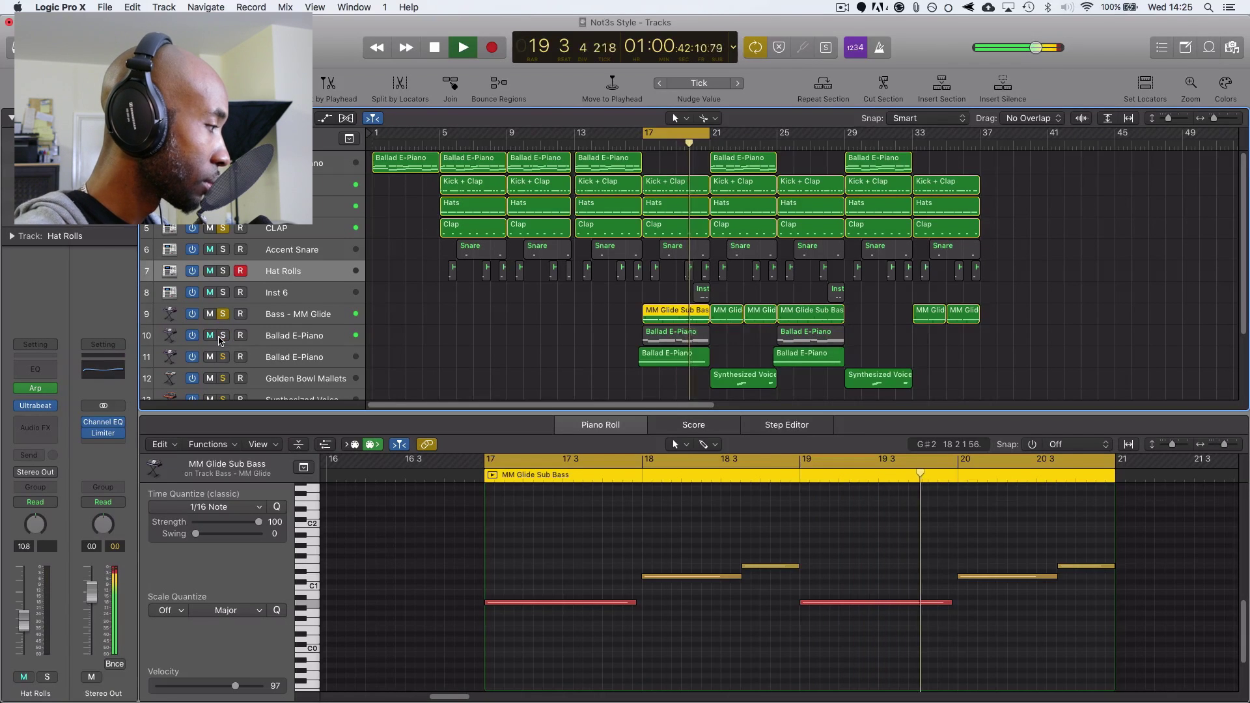
click(222, 335)
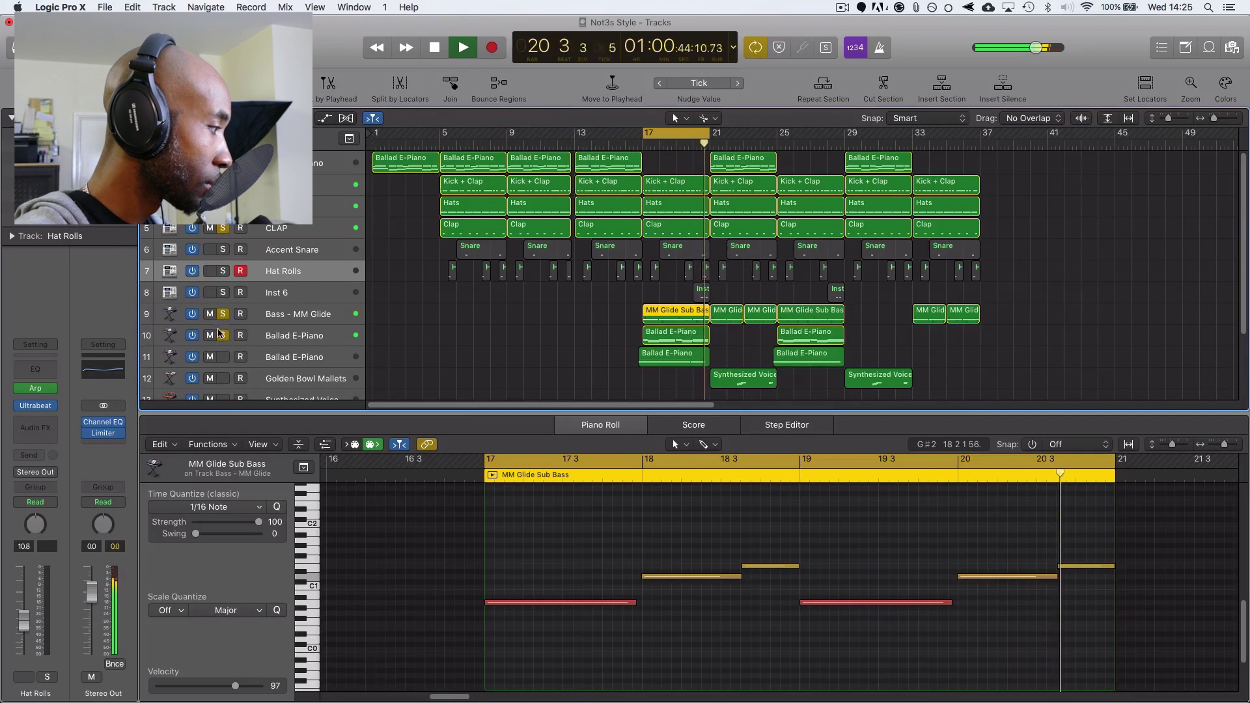
click(222, 335)
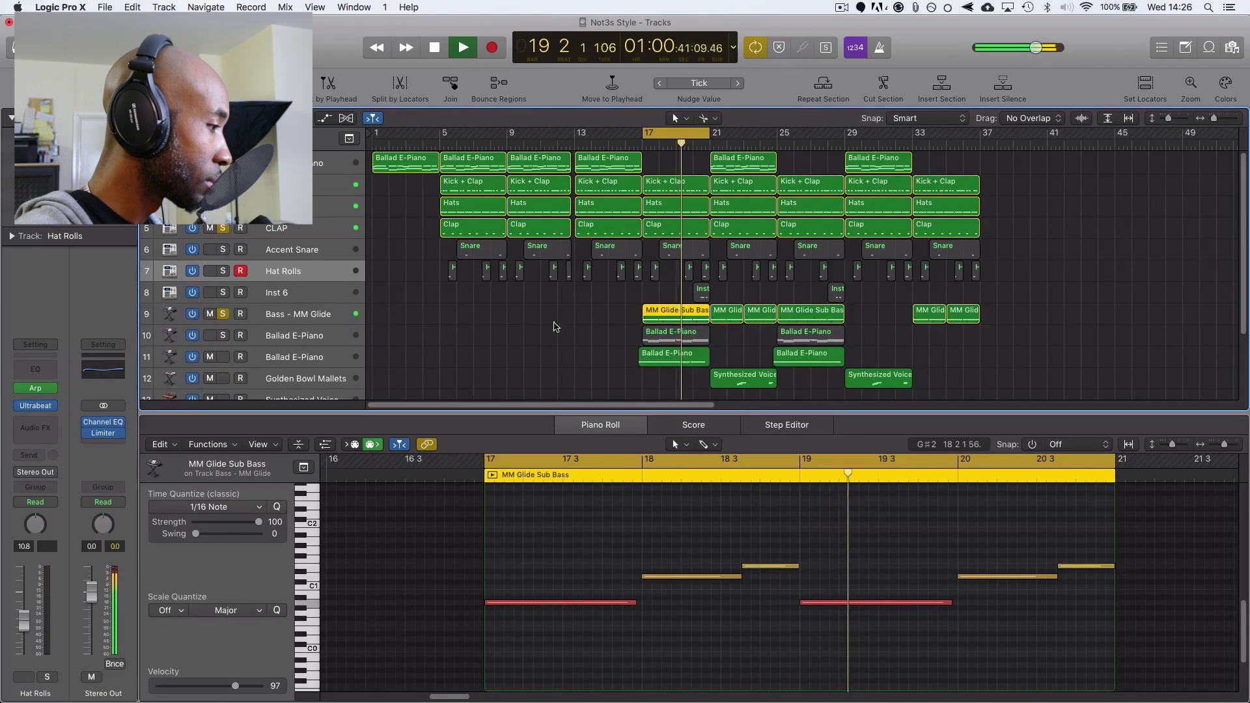
scroll(554, 326, down, 4)
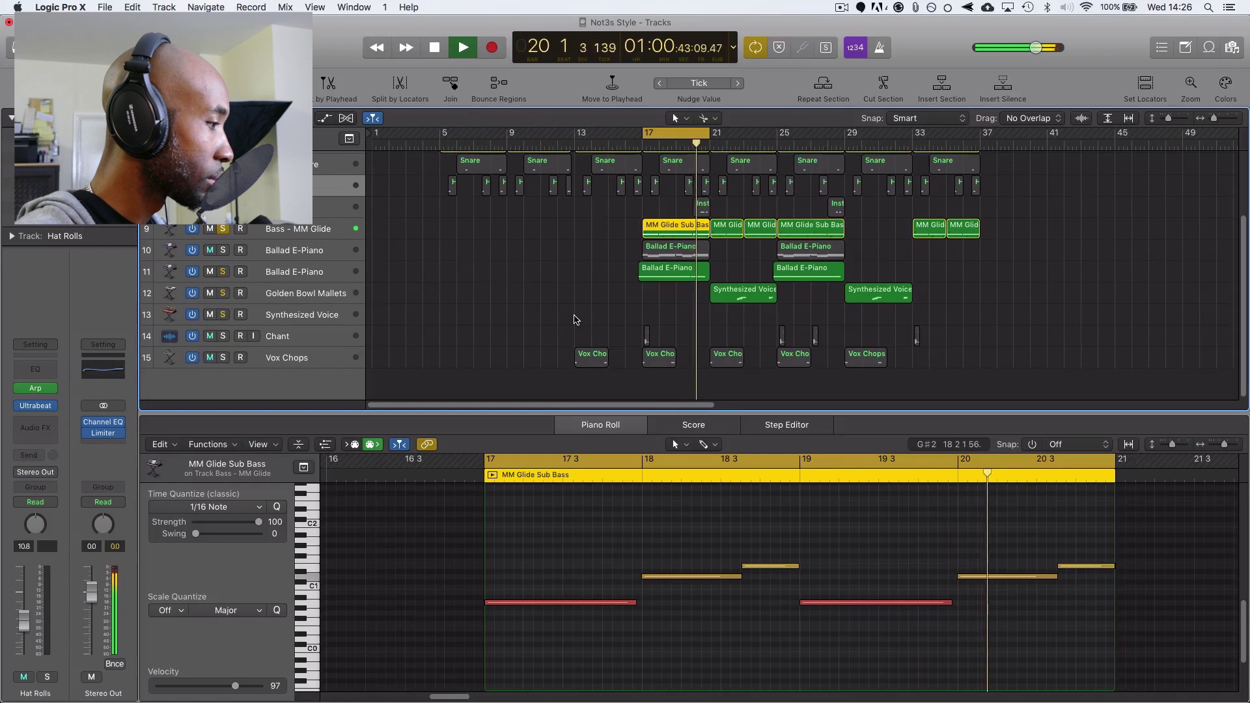
key(space)
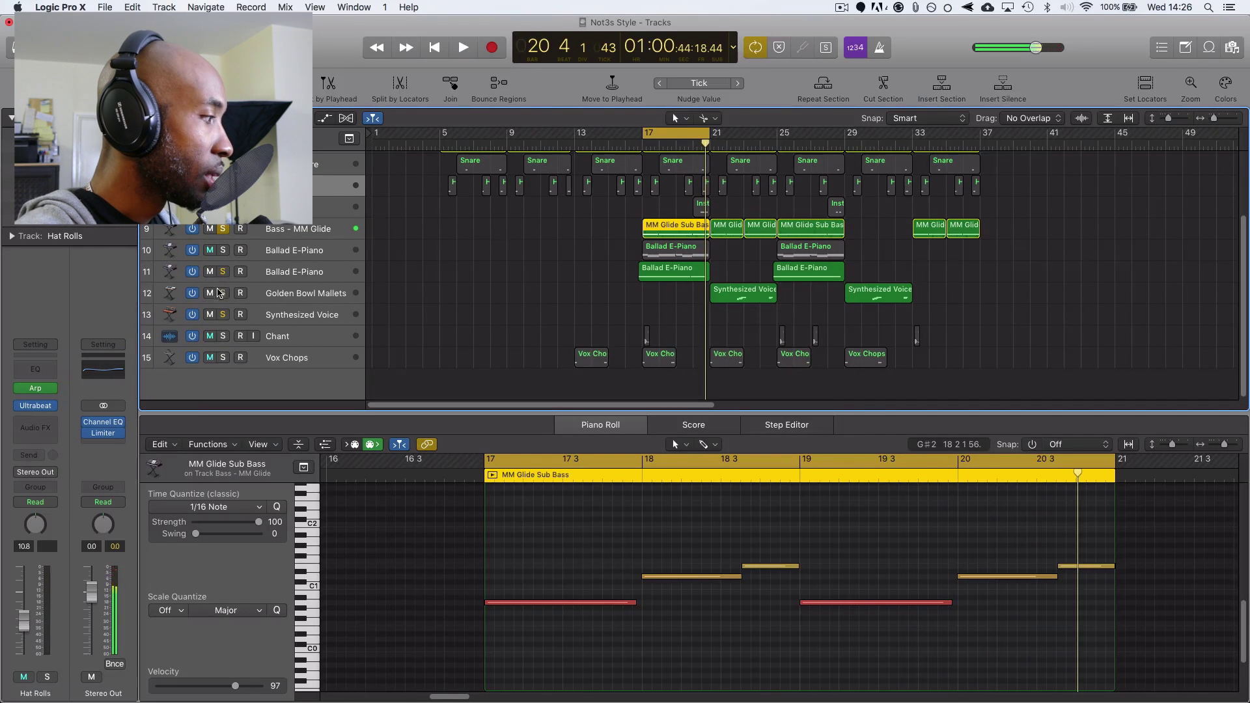
scroll(555, 312, up, 4)
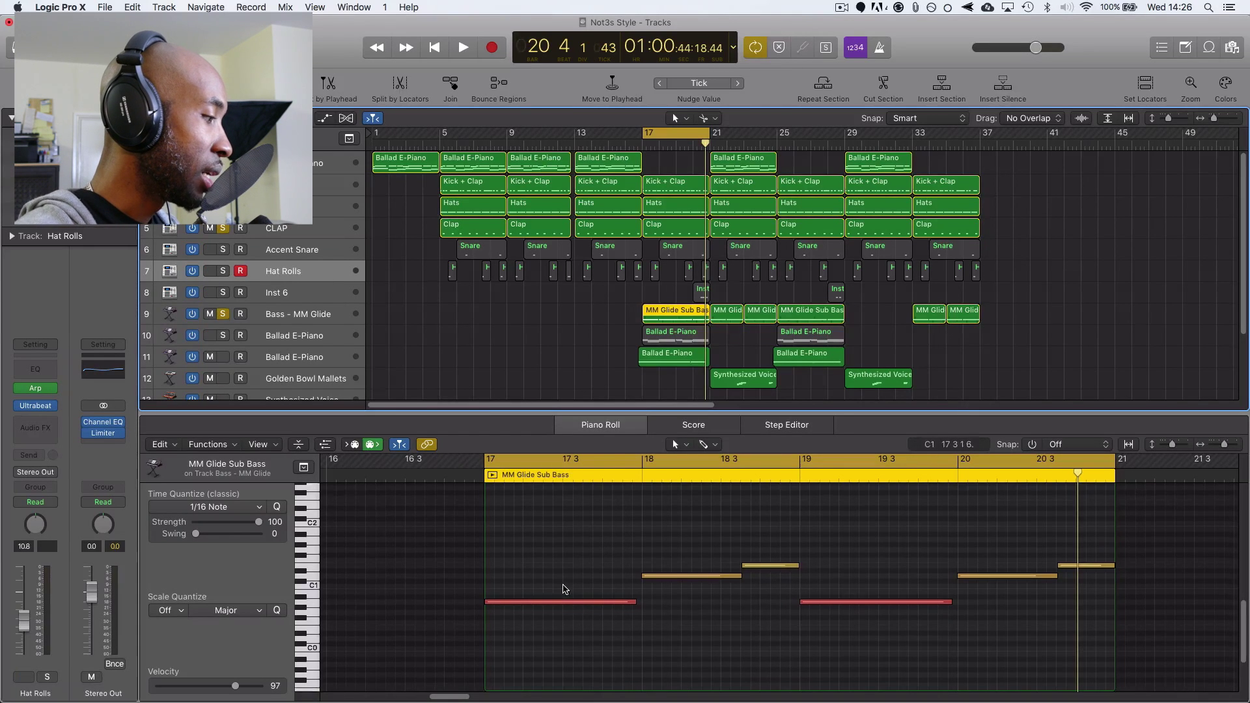
scroll(564, 589, down, 2)
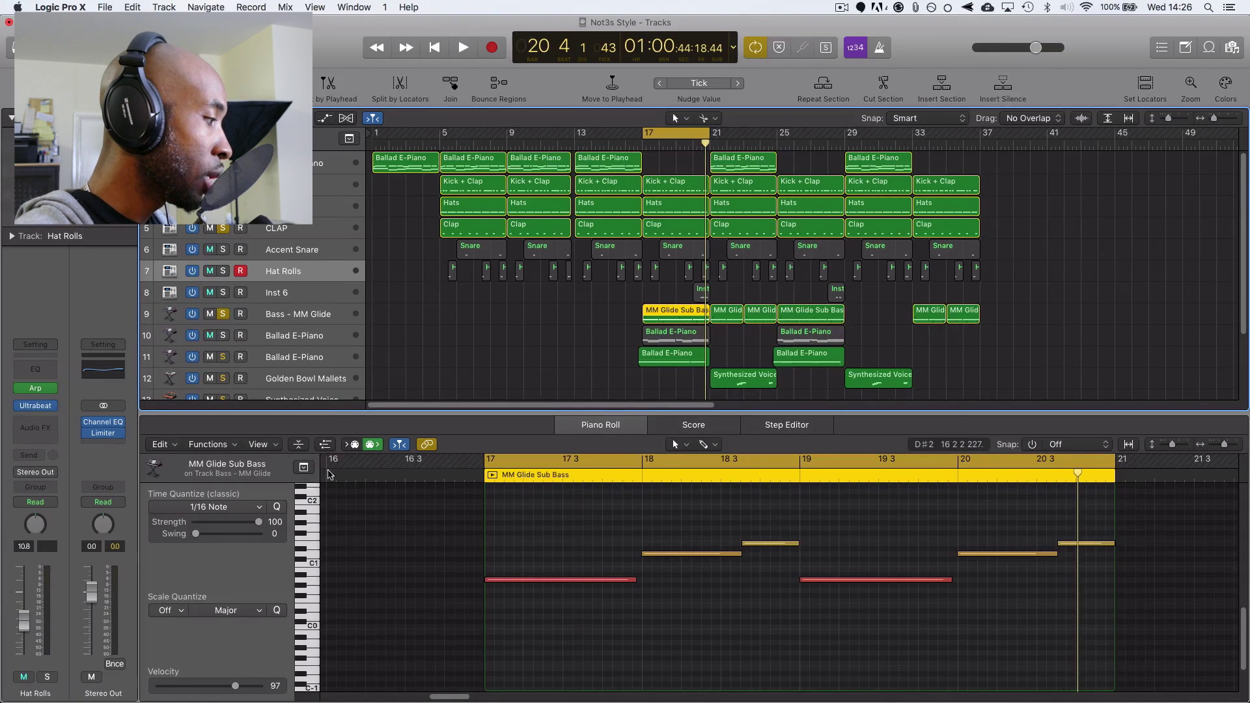
click(521, 342)
click(677, 312)
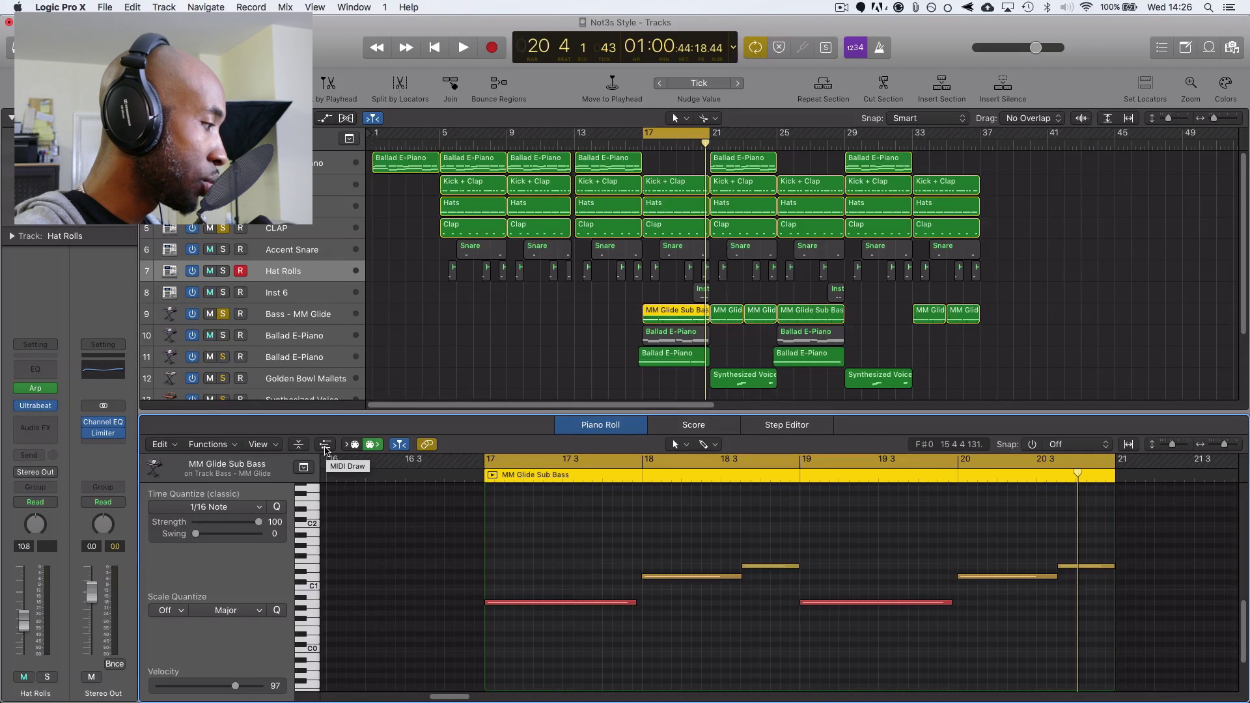
Show the MM Glide Sub Bass Pitch Bend curve (-51 to 63), undoing a trial point move.
click(324, 446)
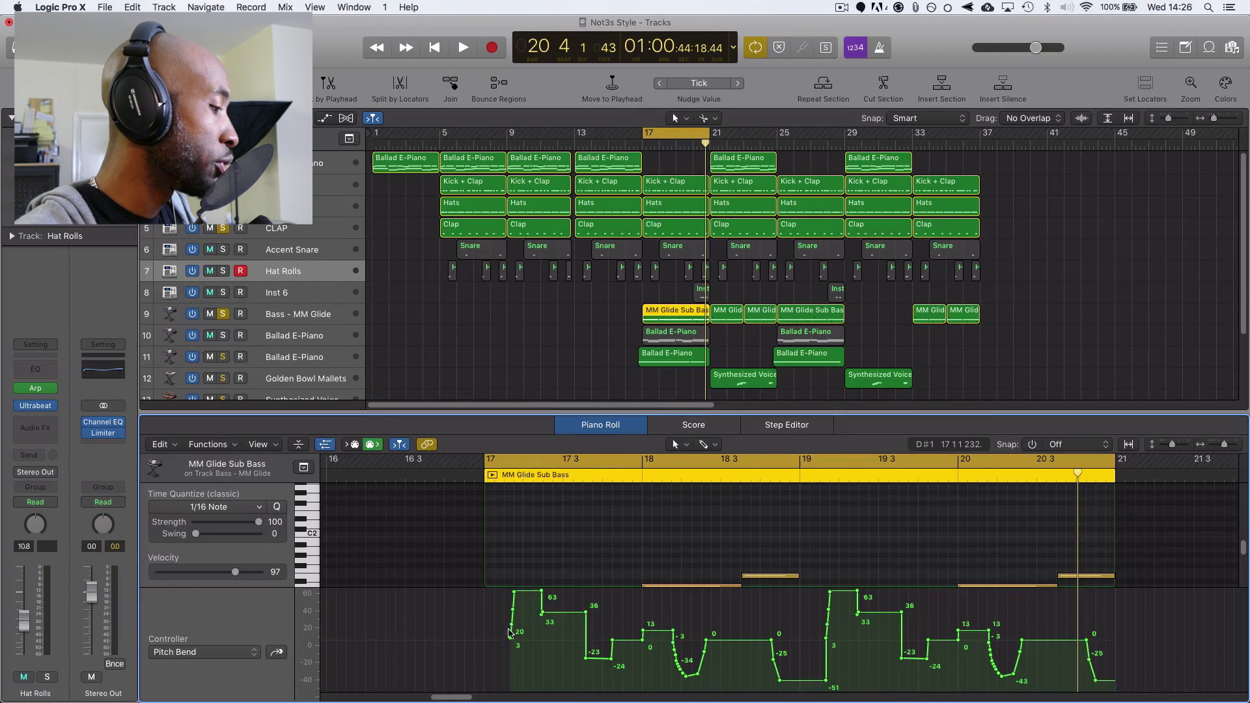
drag(505, 640, 490, 620)
key(cmd+z)
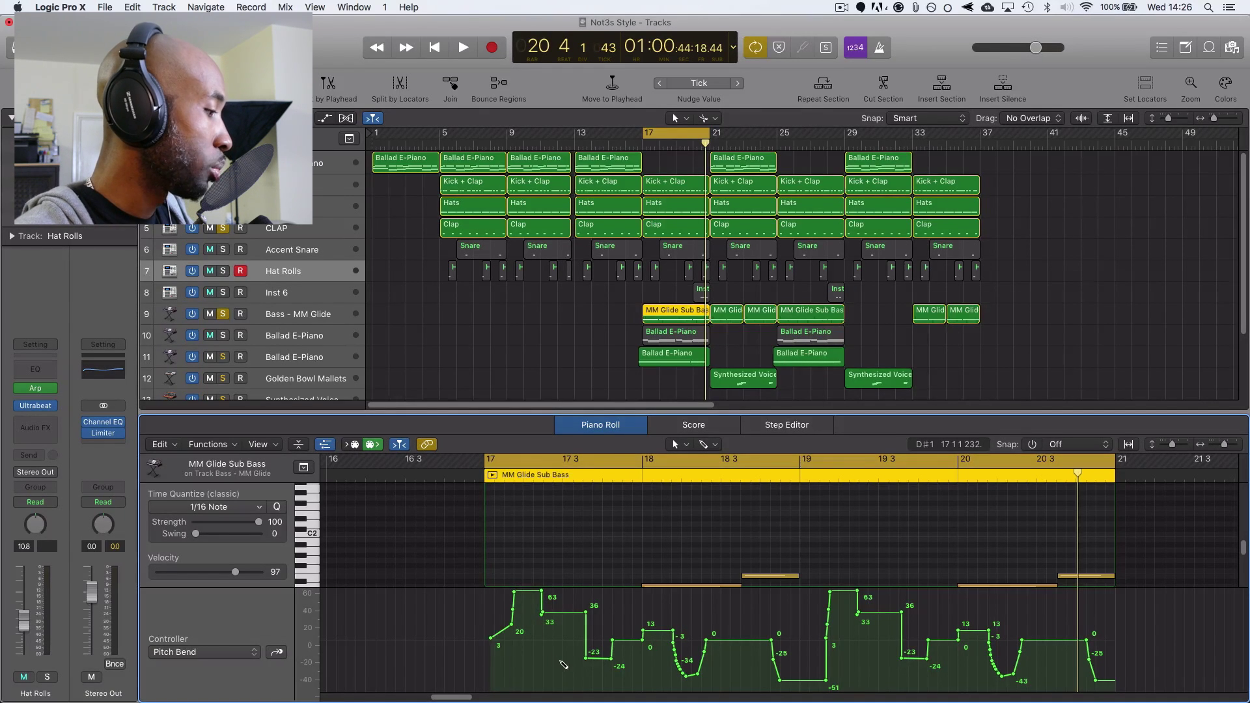
key(cmd+z)
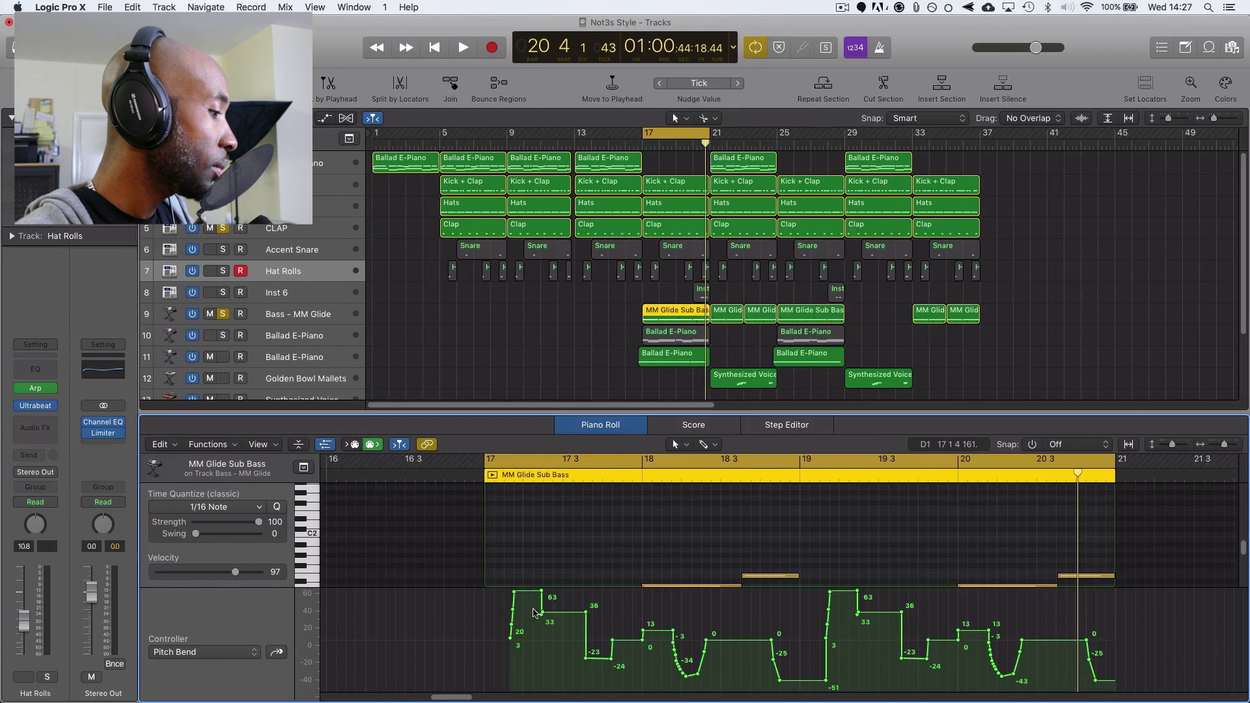
scroll(573, 573, down, 4)
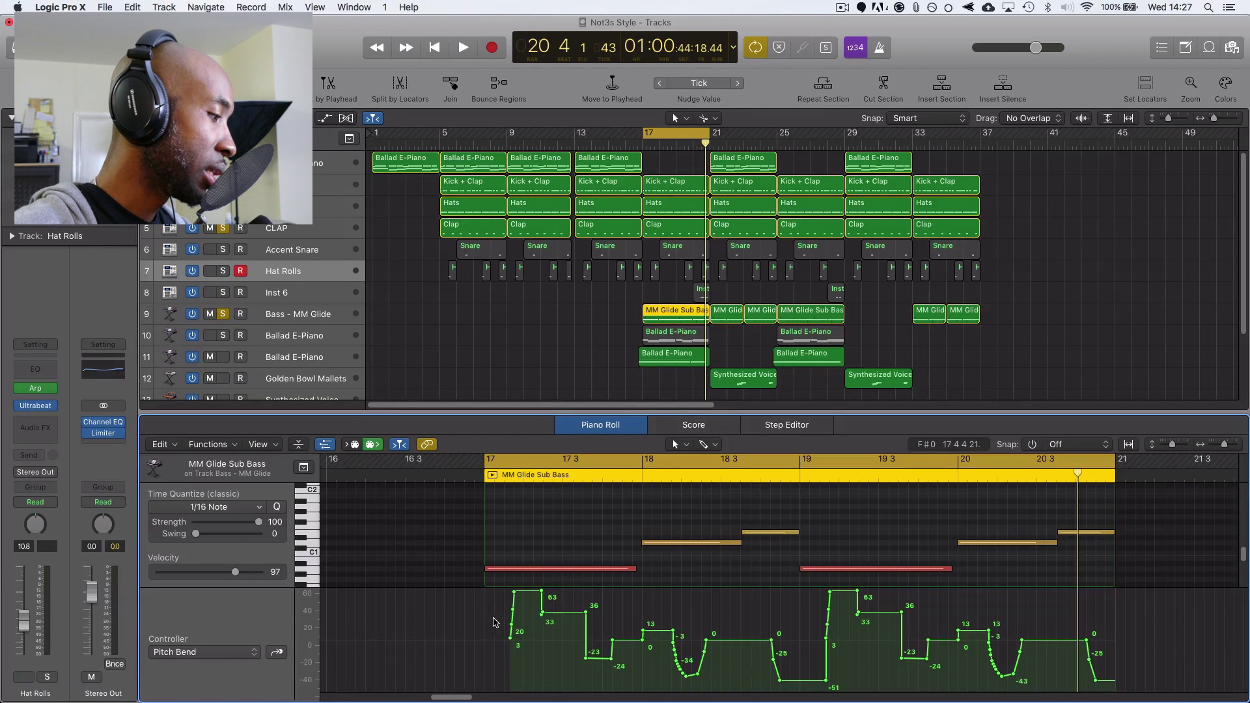
mouse_move(499, 617)
mouse_down()
mouse_move(494, 648)
mouse_move(493, 602)
mouse_up()
click(486, 628)
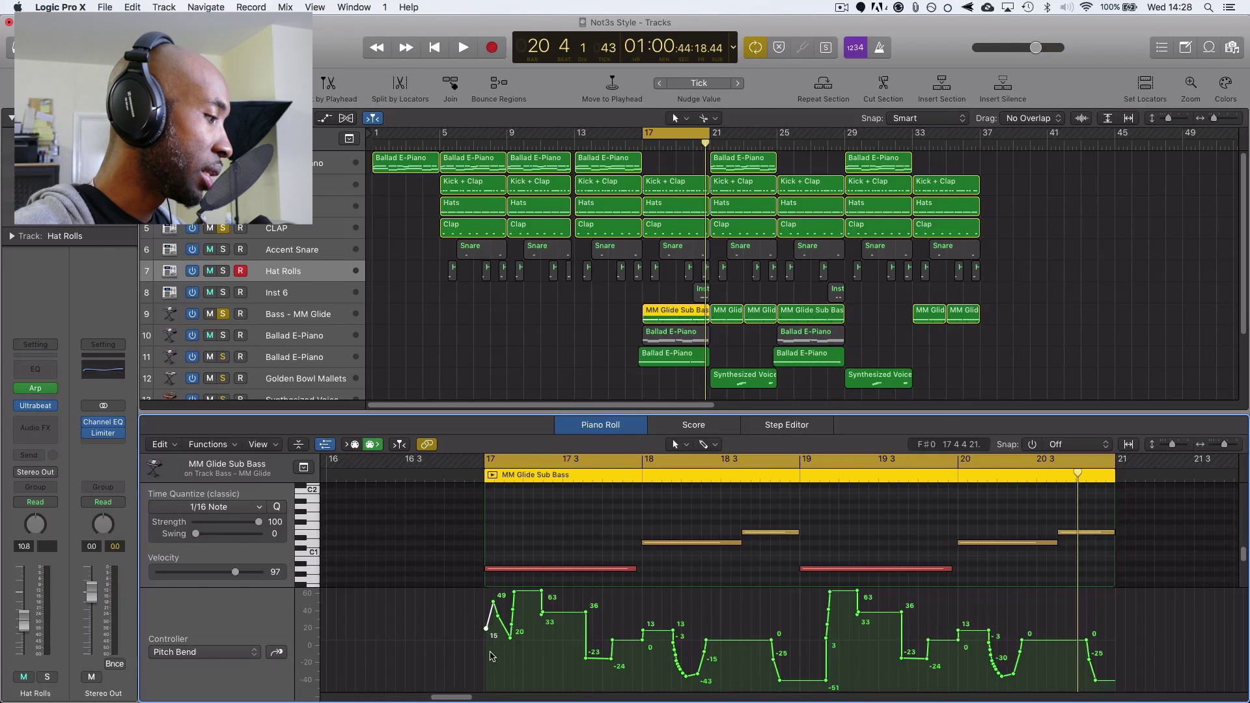
click(487, 628)
click(494, 602)
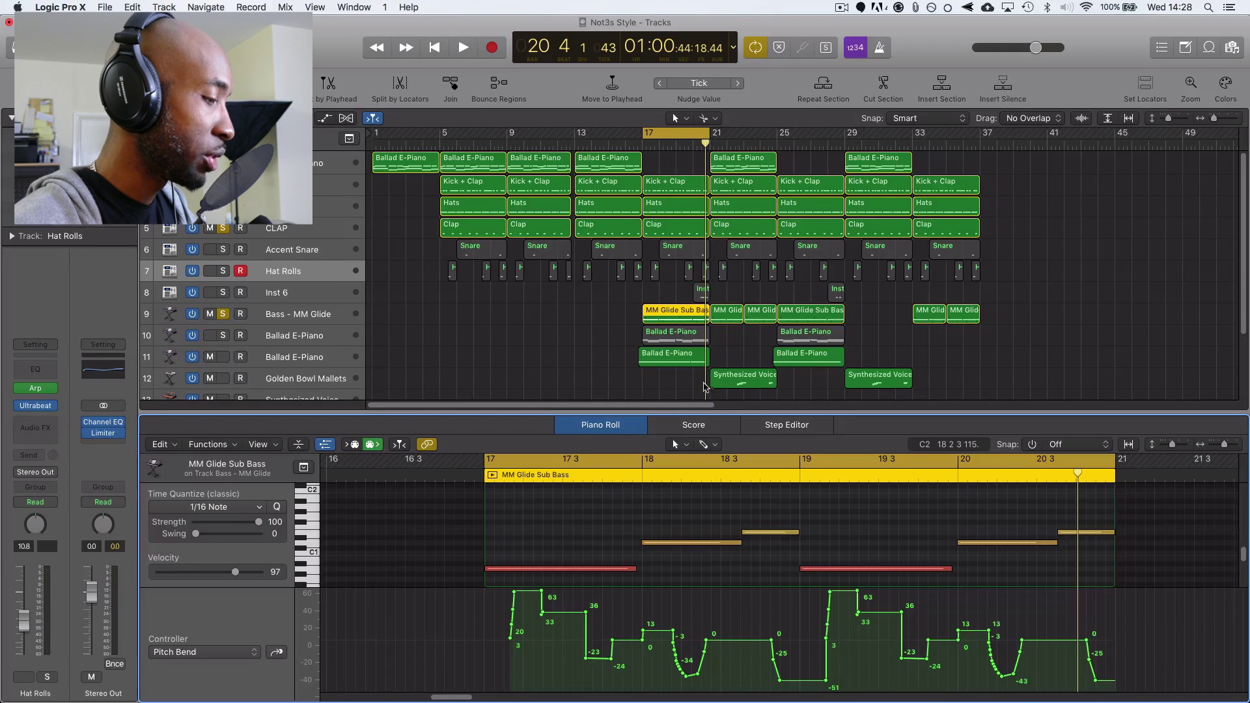
Review both Ballad E-Piano regions' notes on track 10 and inspect its ES2 patch.
click(674, 335)
scroll(349, 331, down, 4)
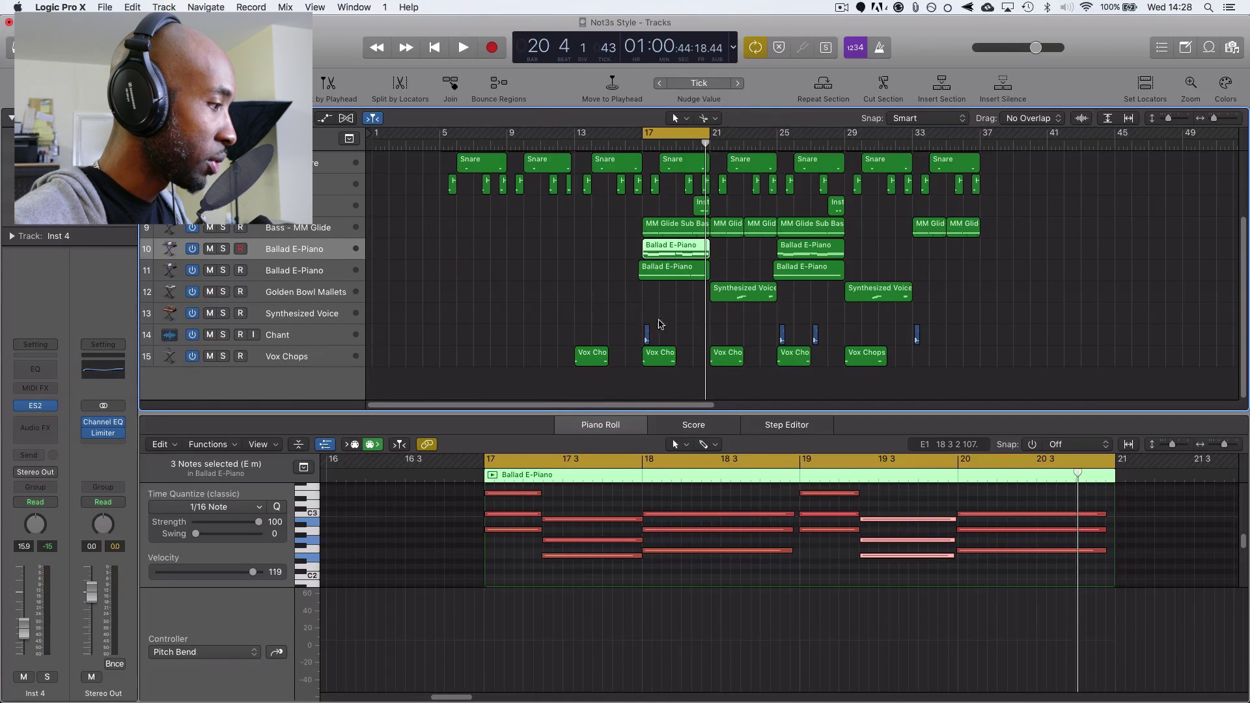
click(659, 272)
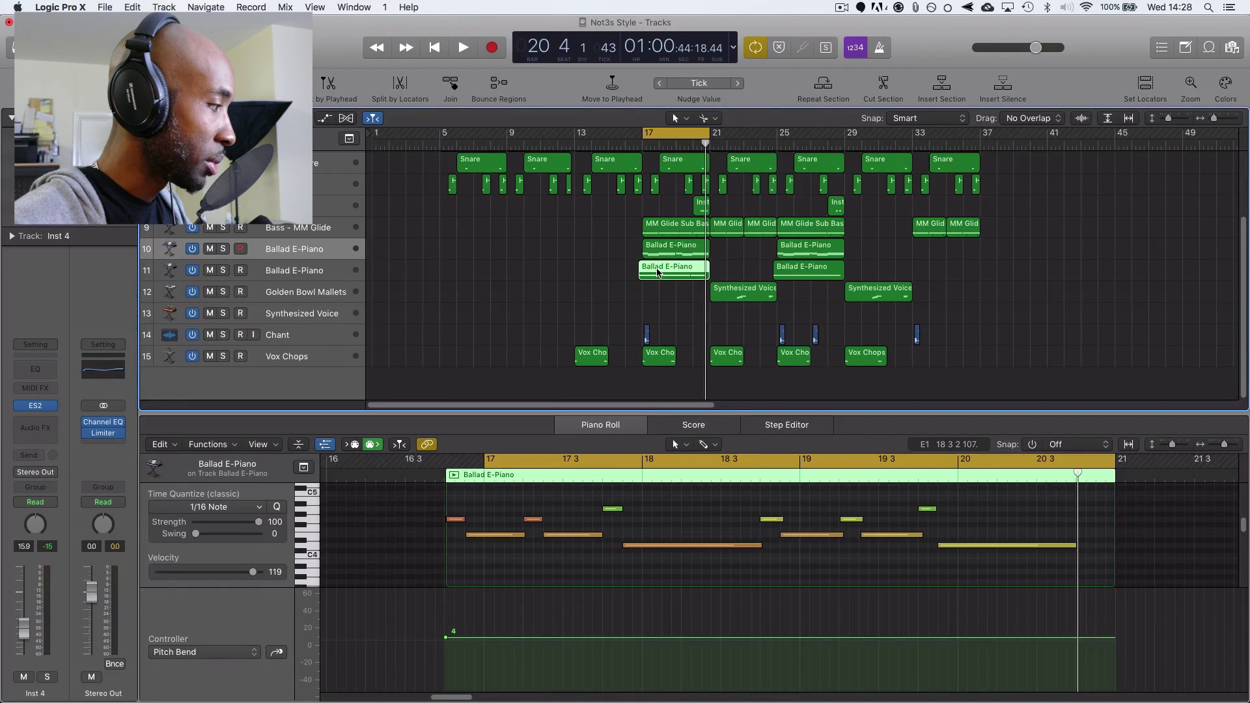
click(274, 257)
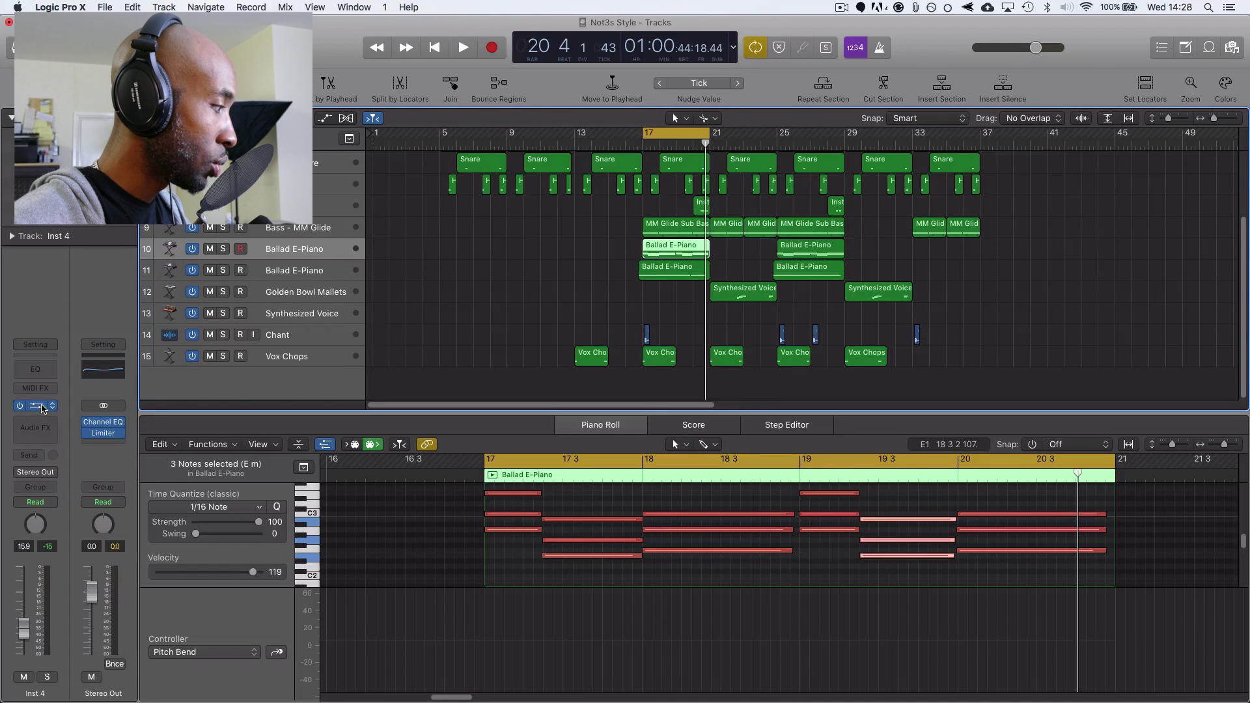
click(39, 406)
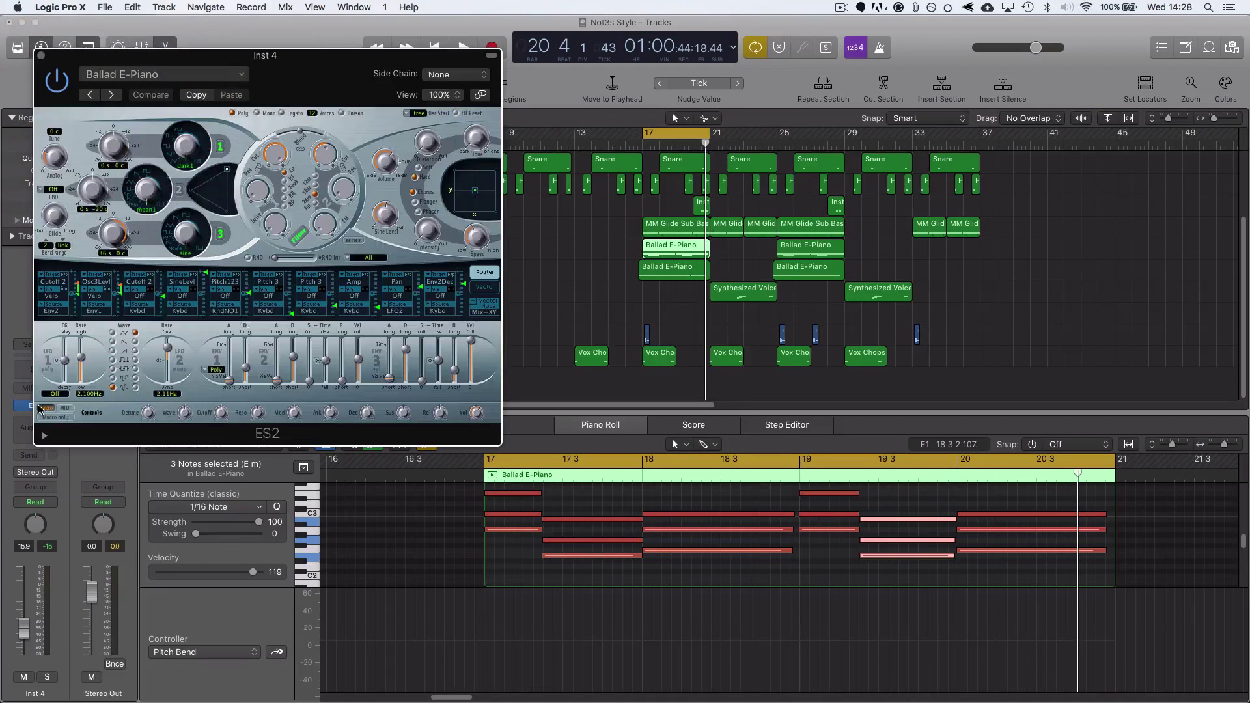
click(41, 56)
Inspect the MM Glide Sub Bass ES2 patch, then show the bar-17 Vox Chops region's notes.
click(274, 229)
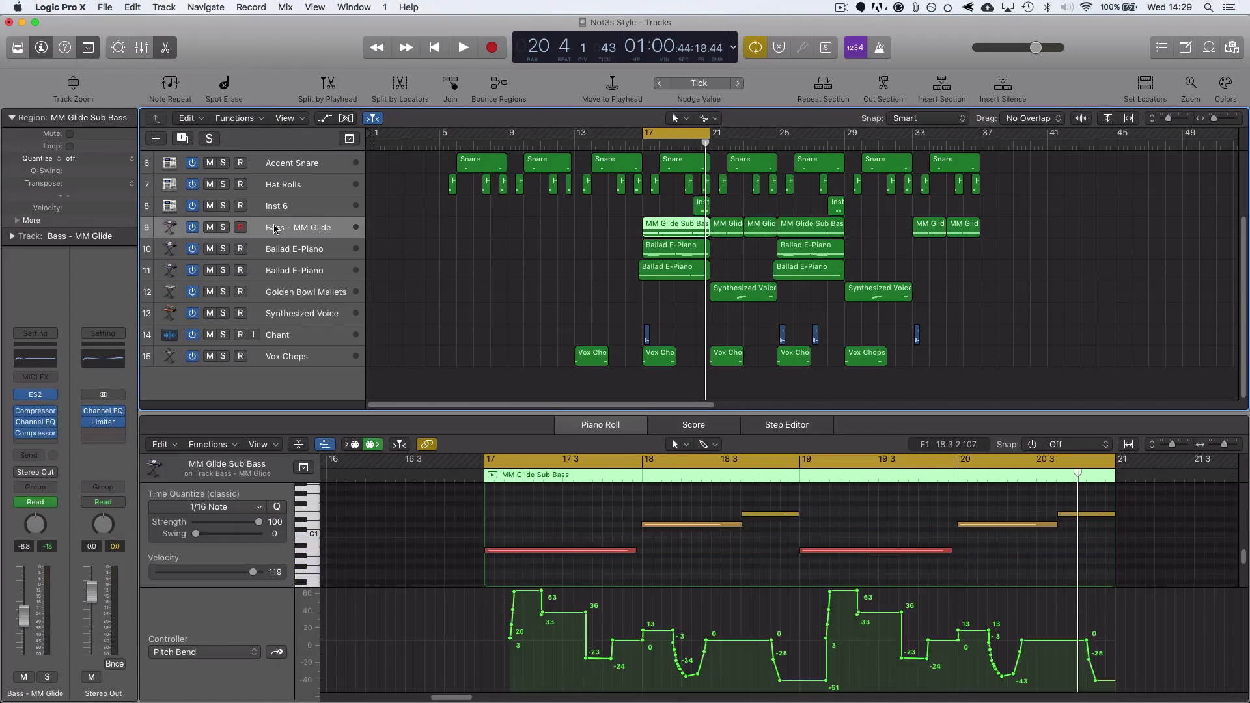
click(37, 395)
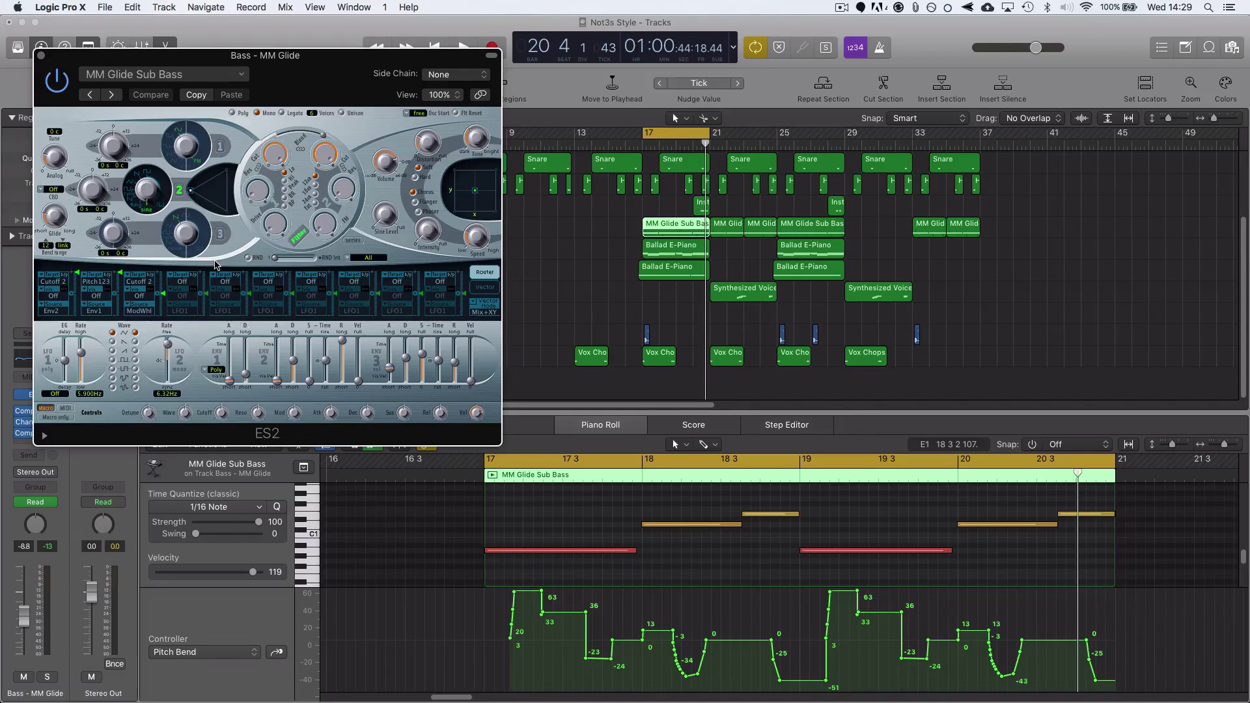
click(42, 60)
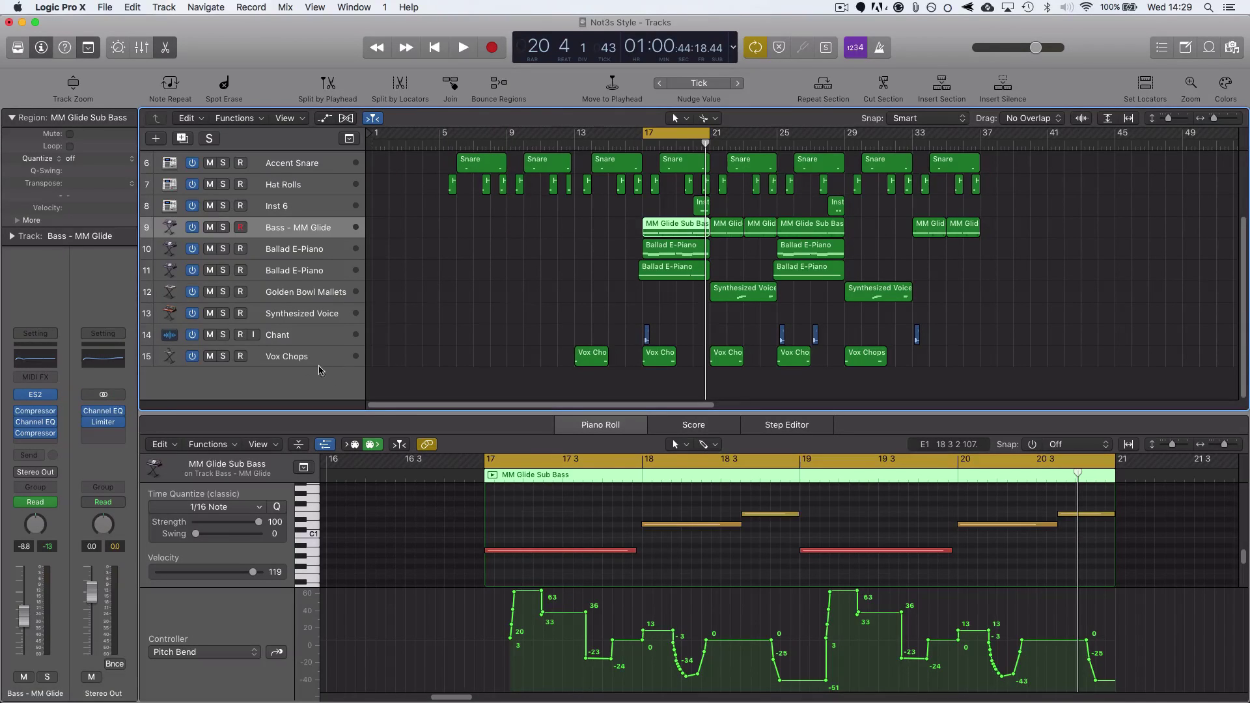
click(298, 358)
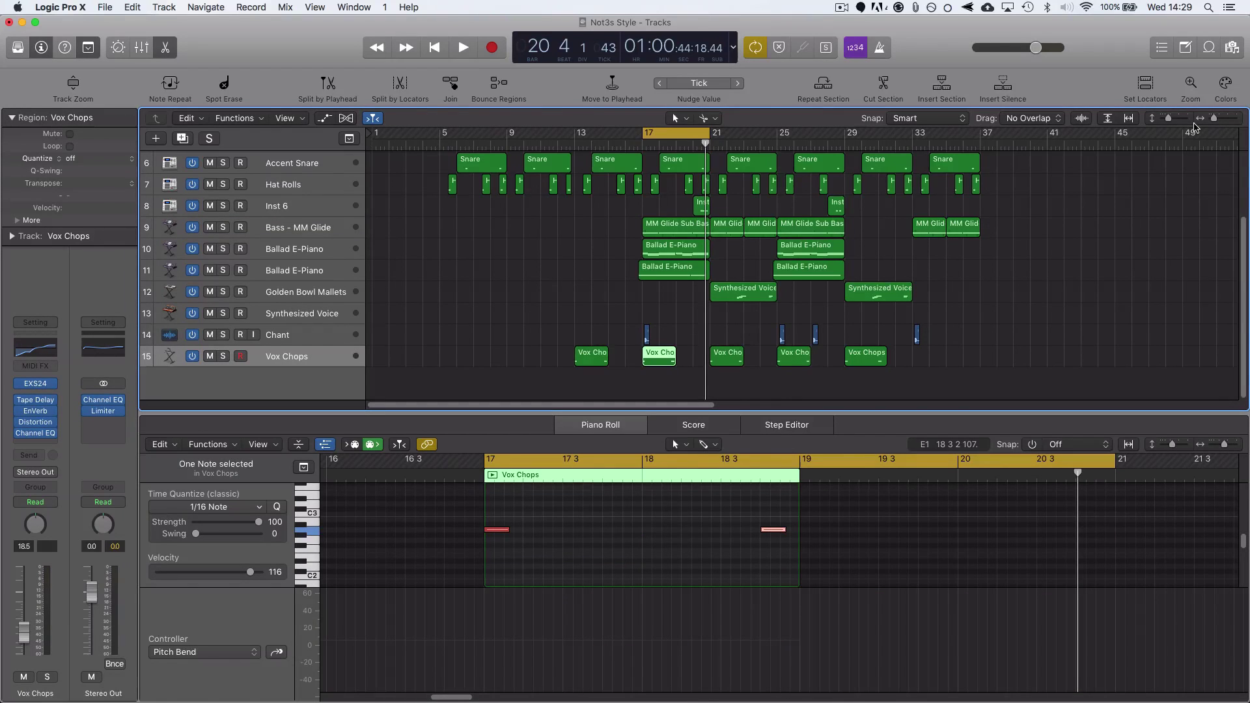
Open the Vox Chops EXS24 sampler and its Chops 2.exs editor, showing one zone at C2.
click(1209, 47)
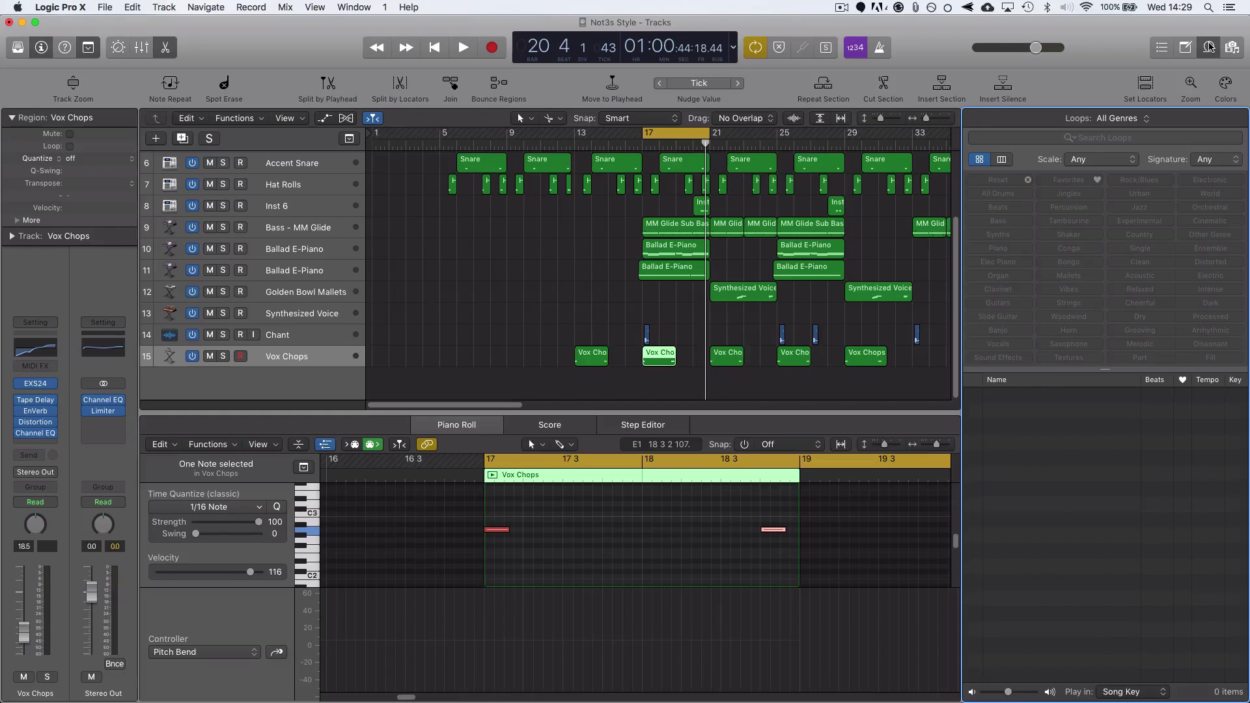
click(1209, 47)
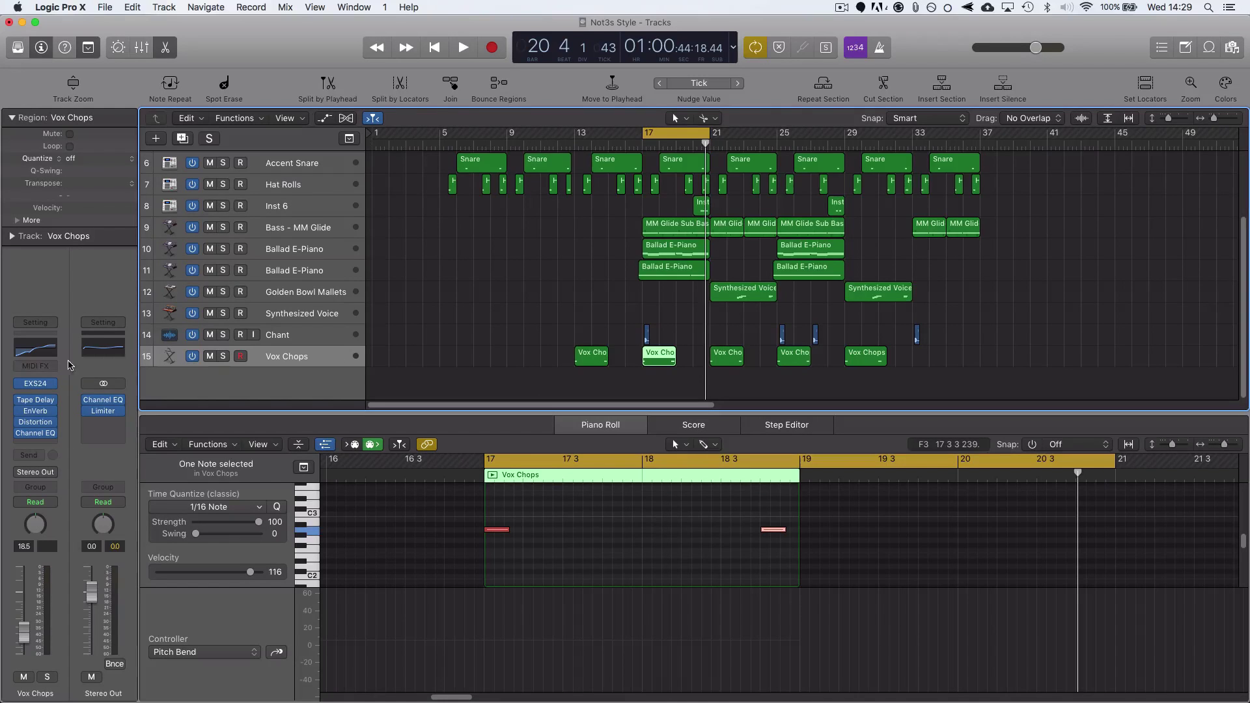
mouse_move(38, 385)
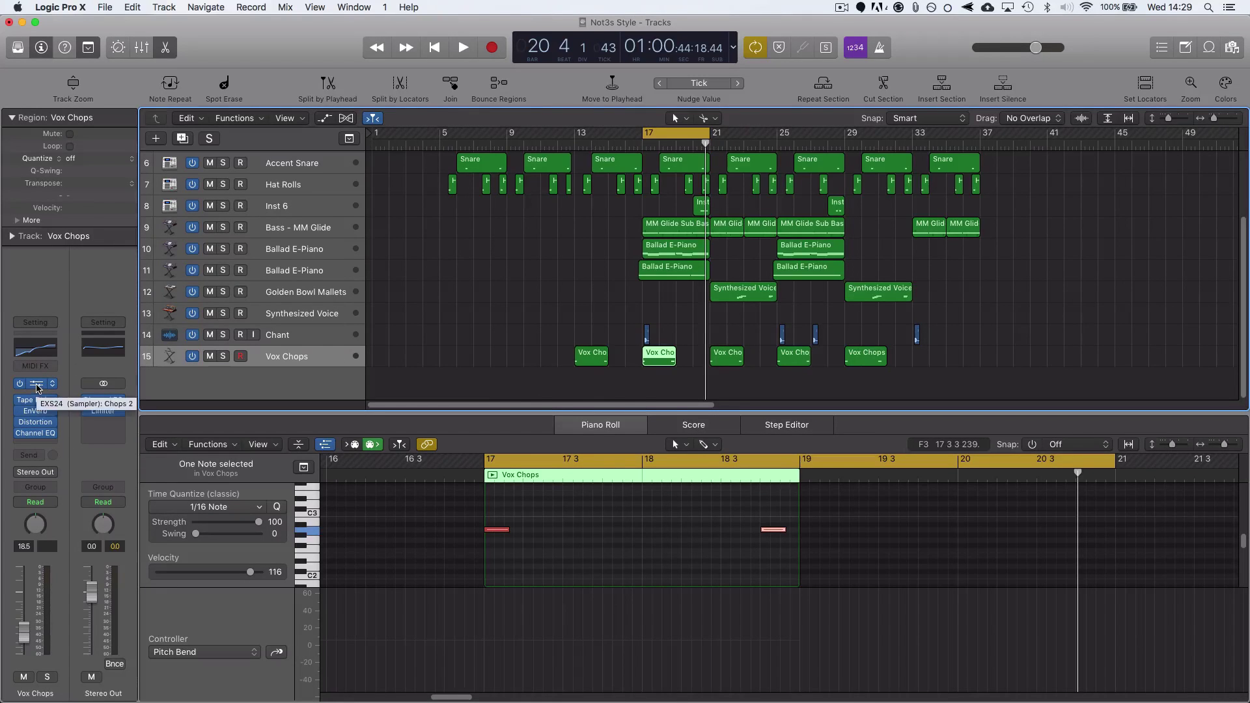
click(38, 386)
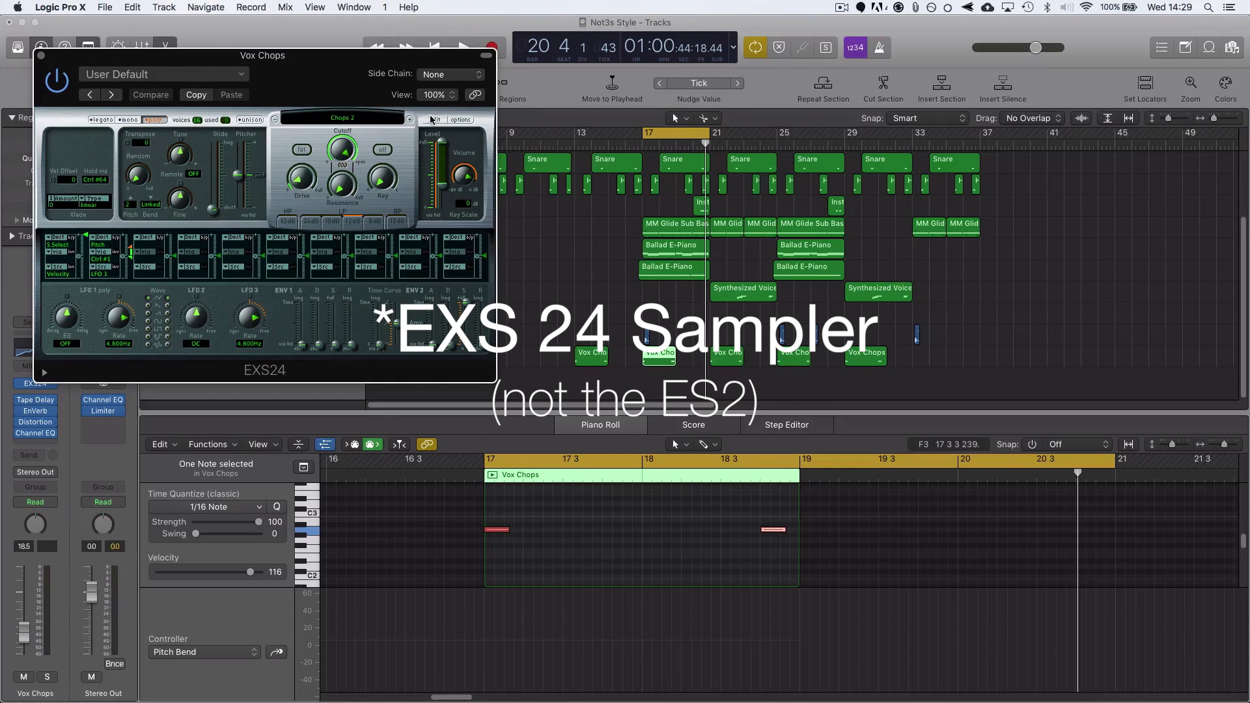
click(431, 120)
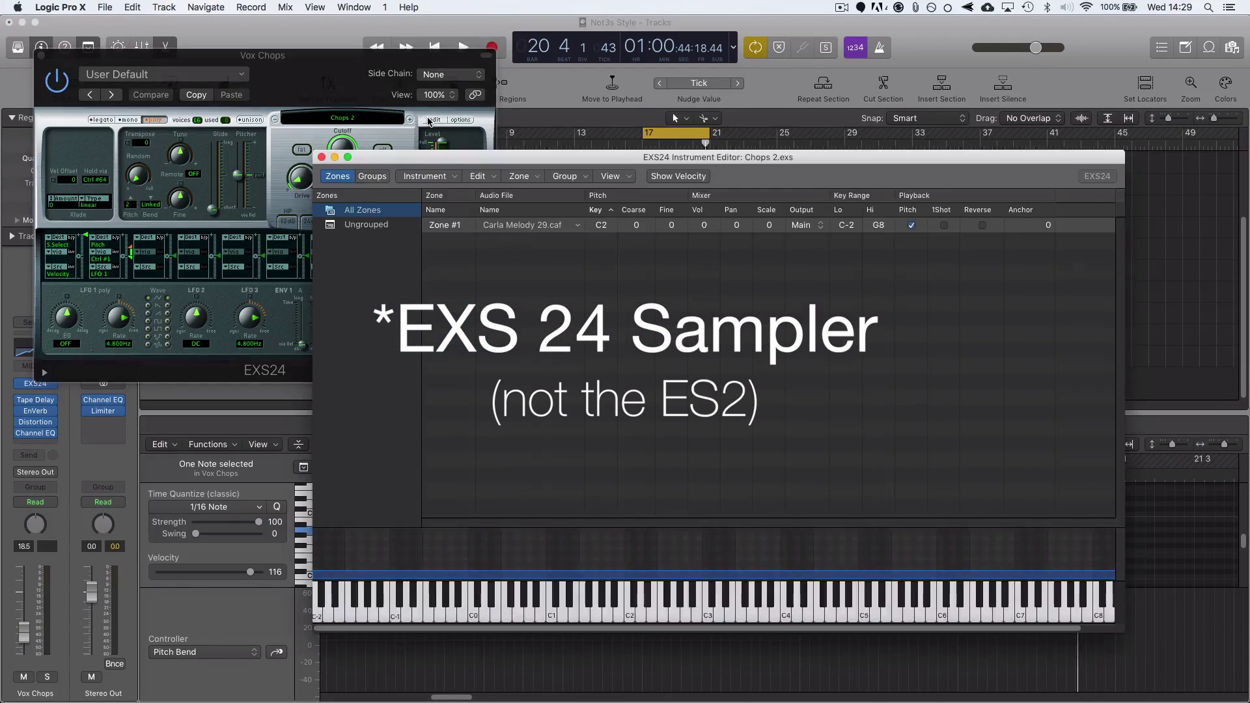
Close the EXS24 Instrument Editor and the Vox Chops sampler window.
click(322, 157)
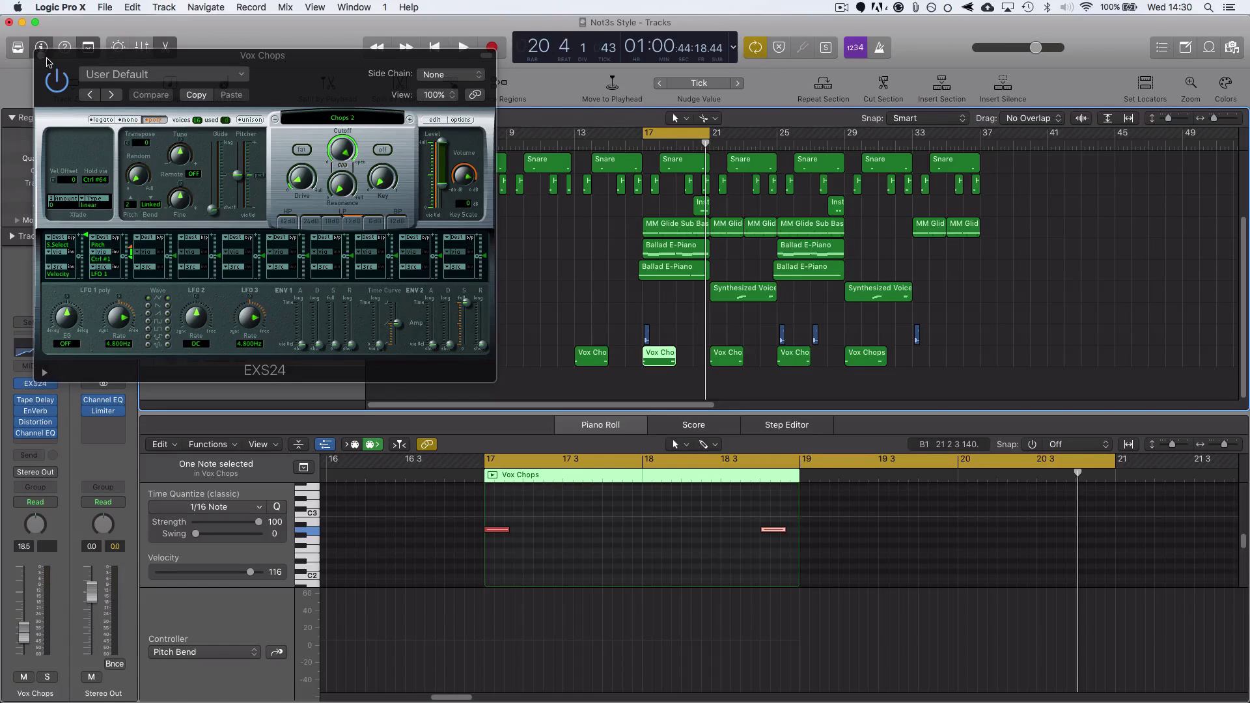
click(41, 56)
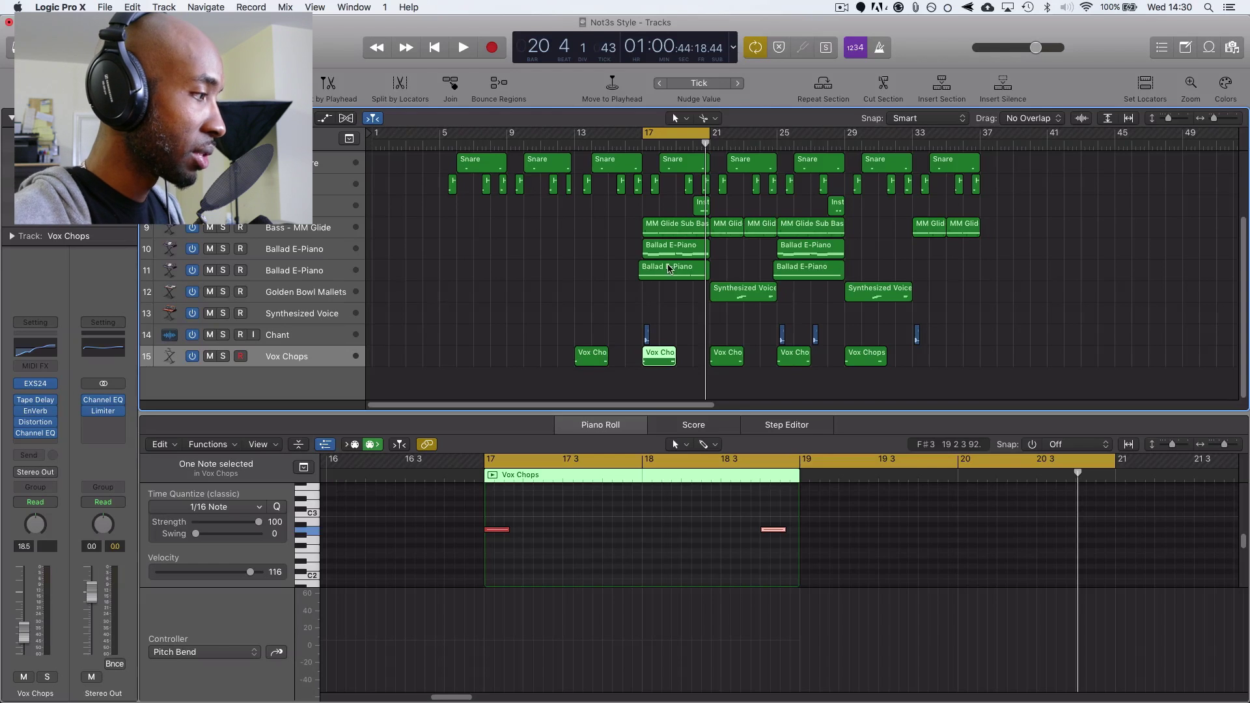
Select the Chant and Golden Bowl Mallets tracks and move the cycle range to bars 21–25.
click(648, 147)
click(265, 338)
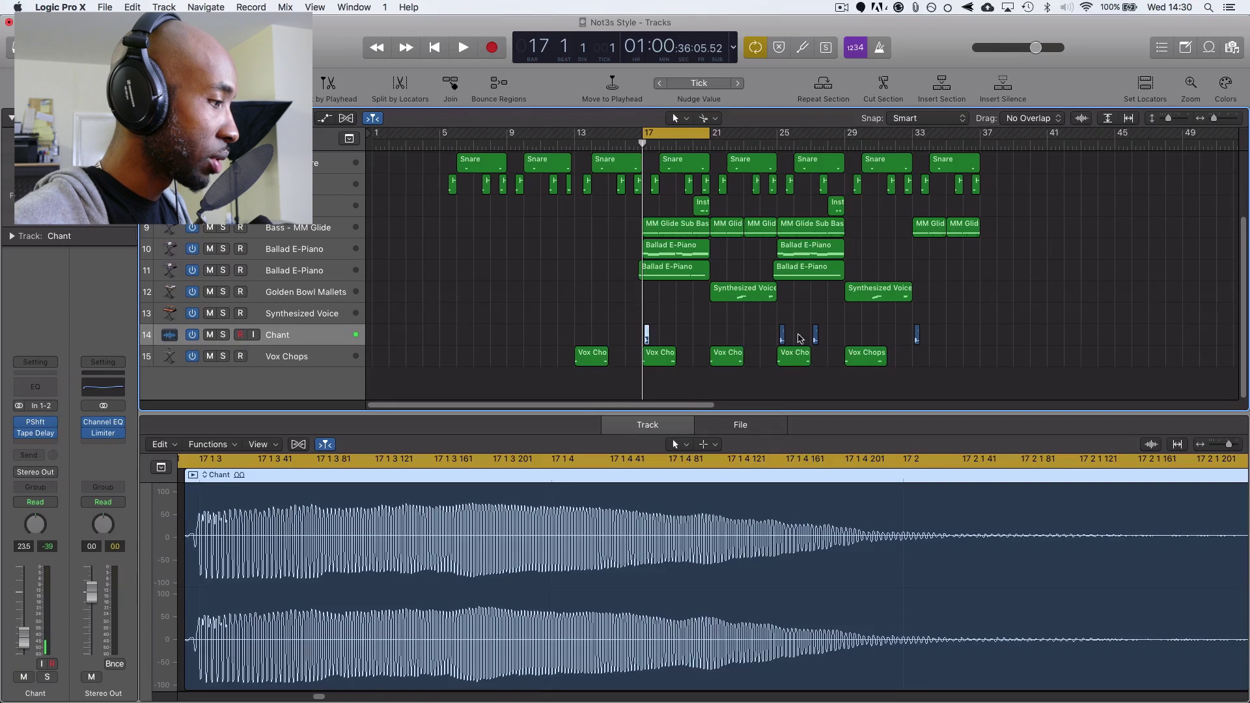
click(330, 297)
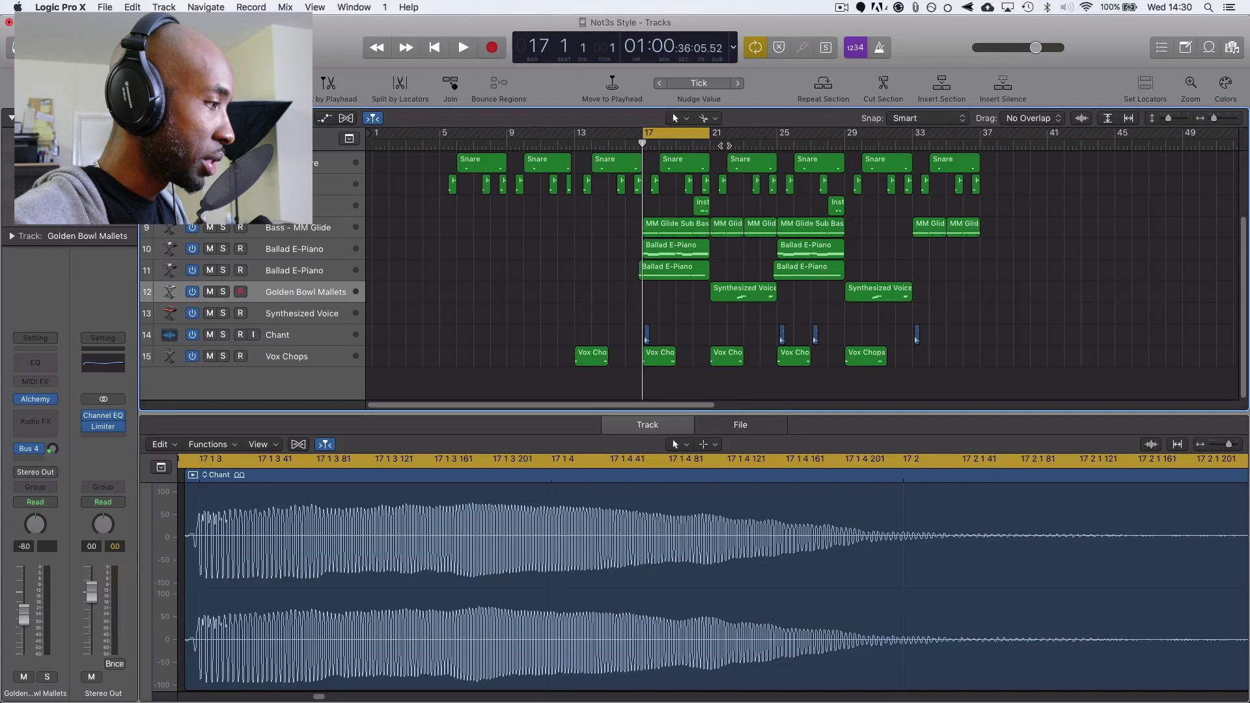
drag(708, 138, 775, 137)
key(space)
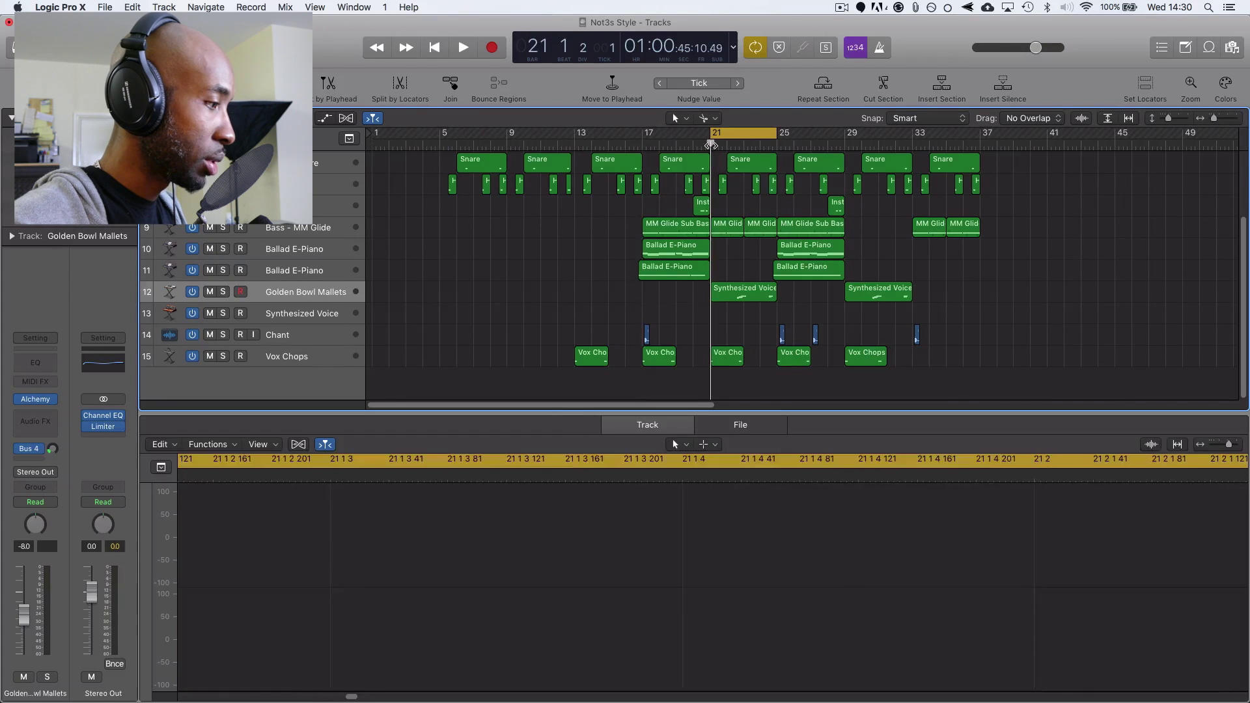
click(223, 292)
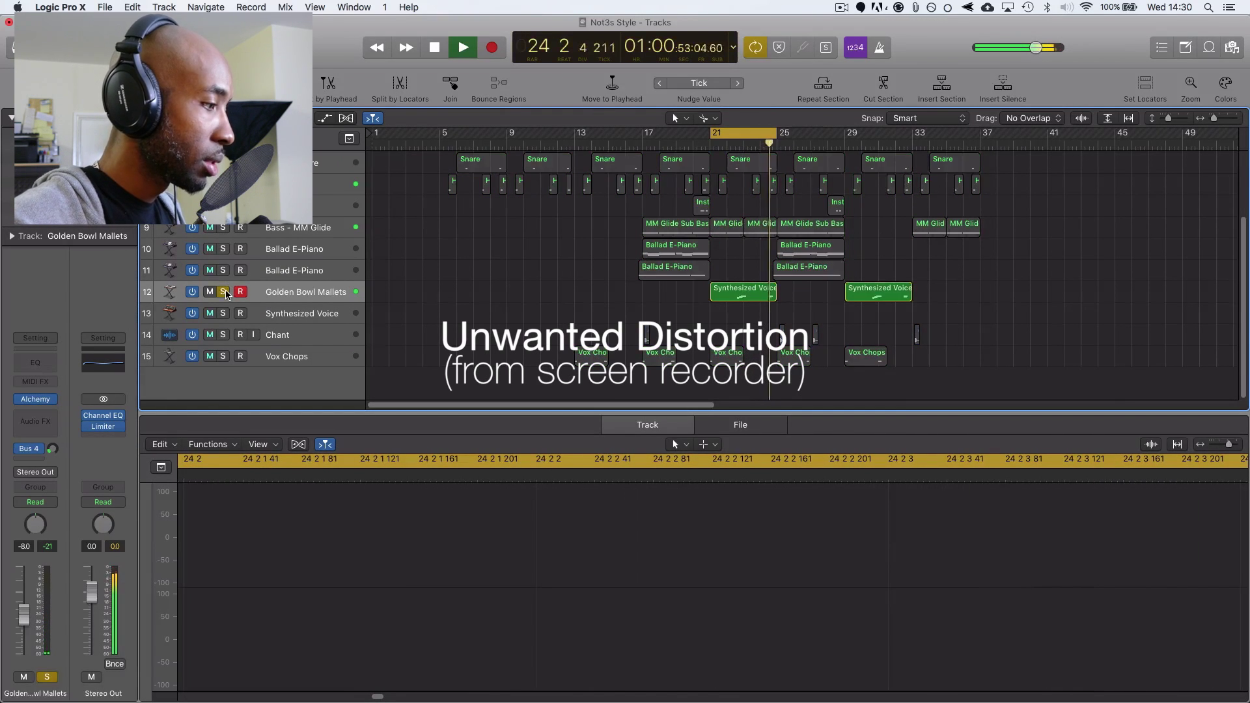
click(223, 292)
key(space)
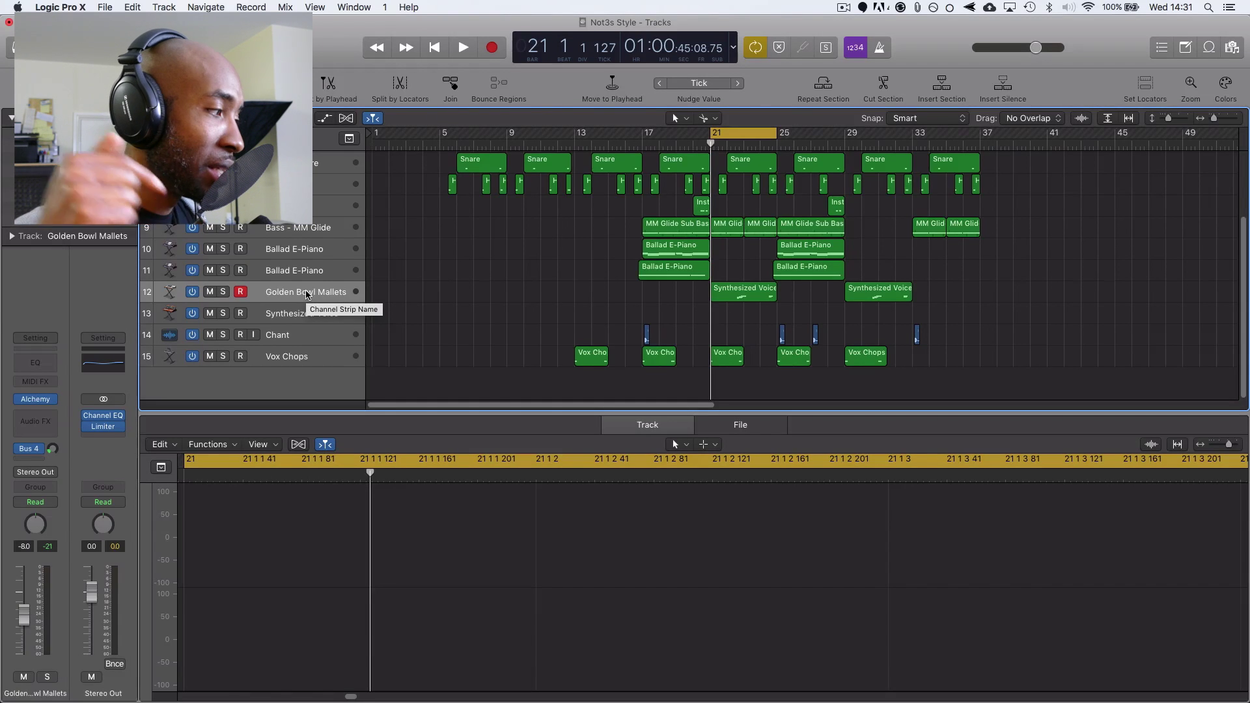
Move the playhead back to bar 17.
click(641, 142)
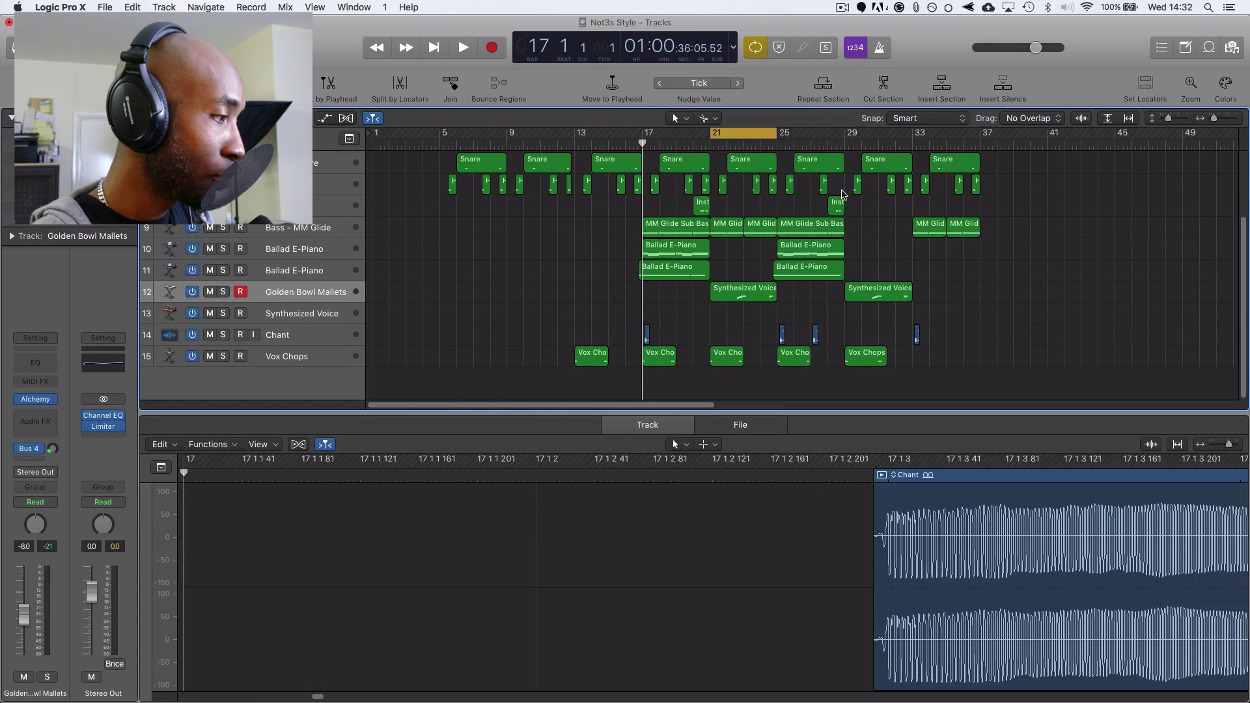
Position the playhead exactly at 29 1 1 1, the start of bar 29.
scroll(843, 194, up, 4)
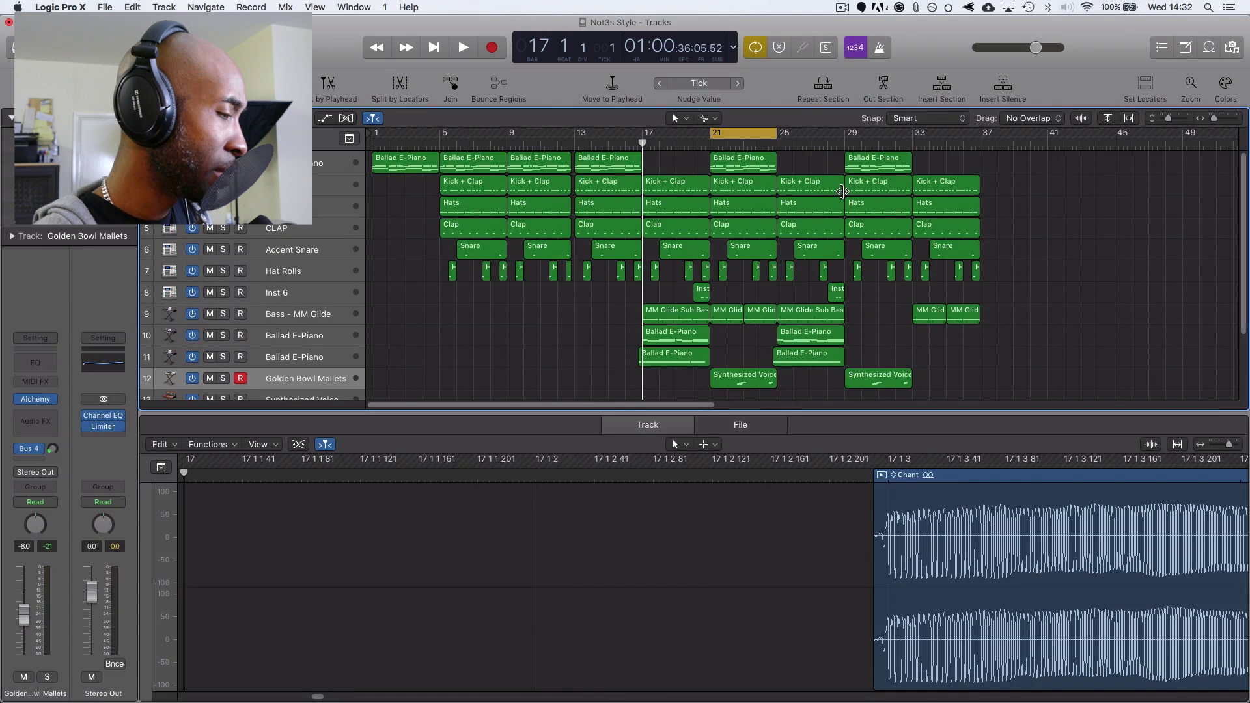
click(846, 142)
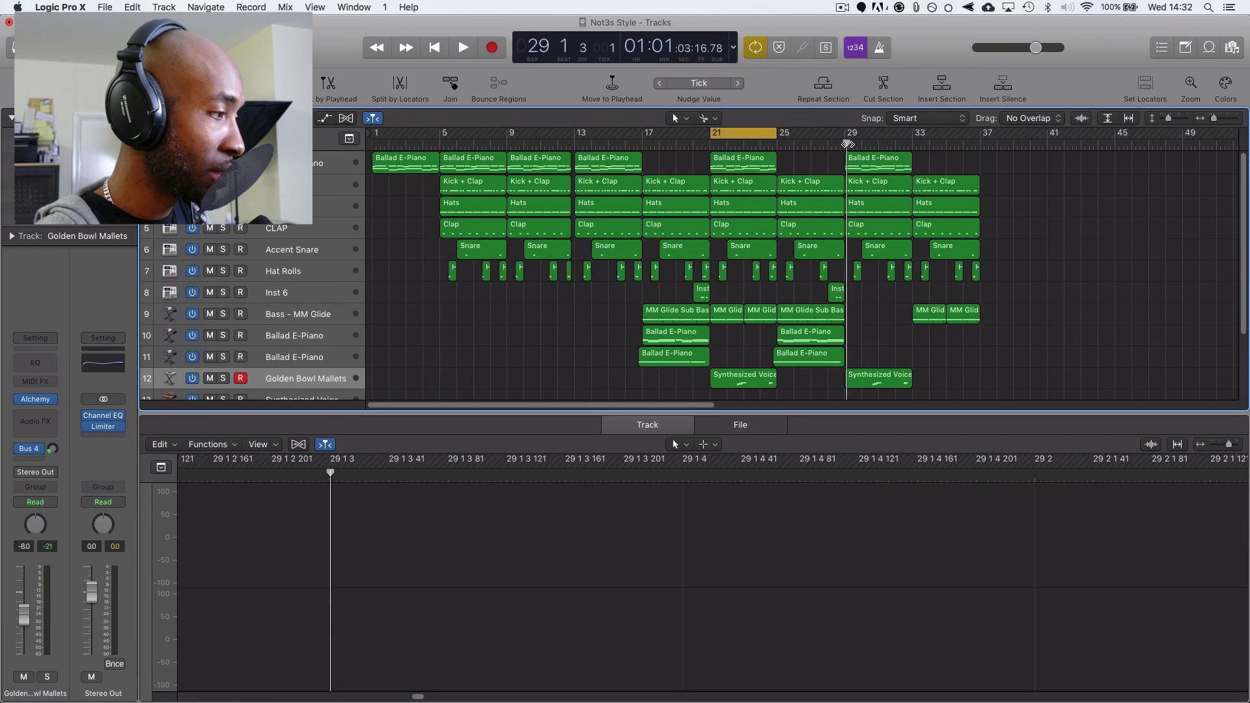
drag(847, 143, 843, 142)
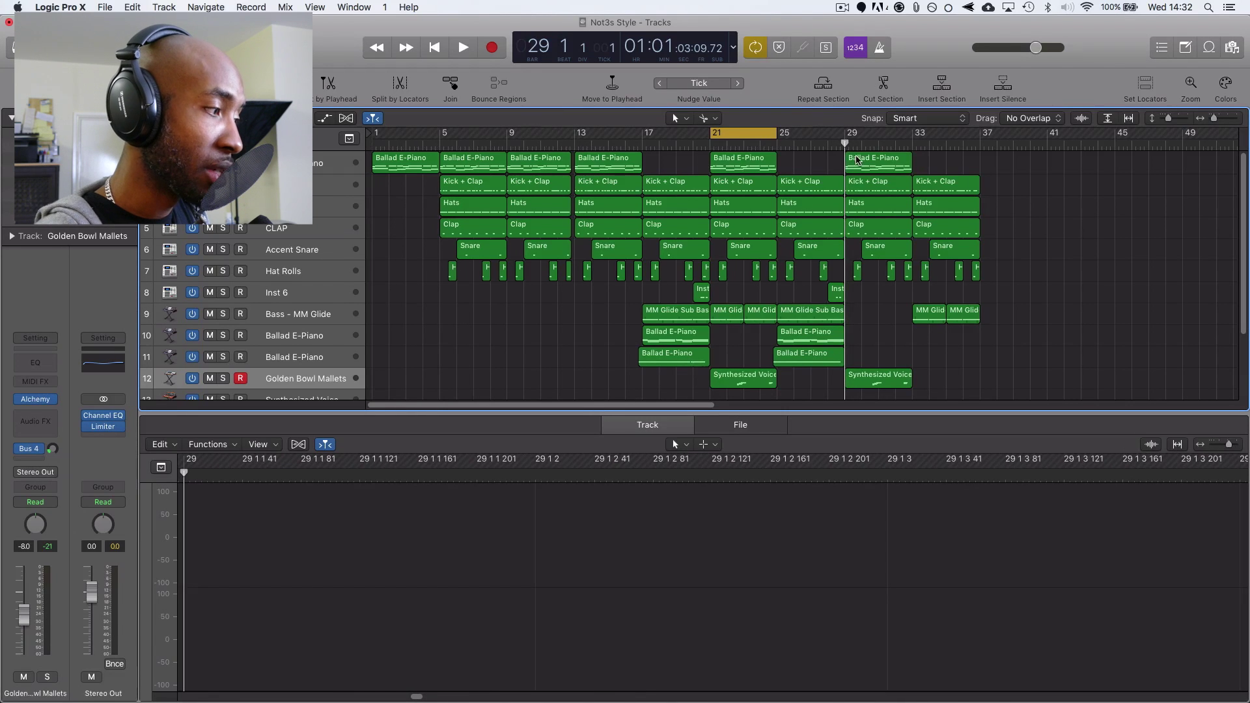